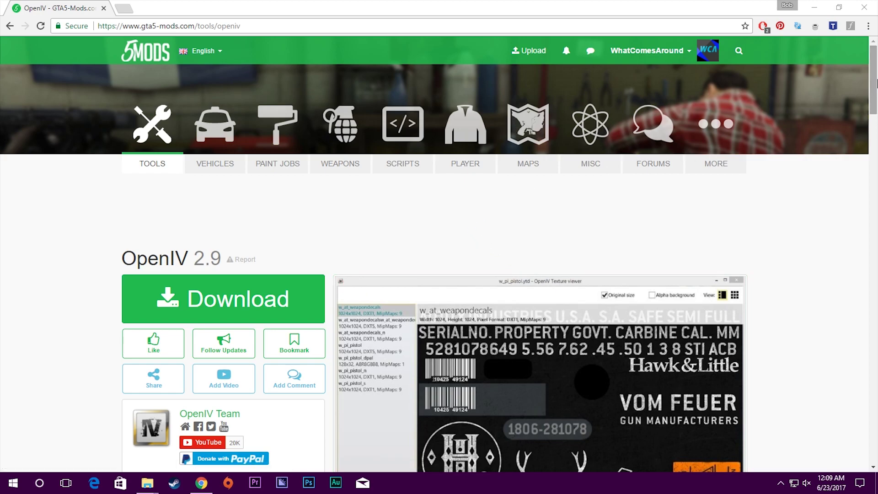
Step: Search Google for openiv and open the official openiv.com site in a new tab
mouse_move(873, 82)
mouse_down()
mouse_move(874, 129)
mouse_move(877, 71)
mouse_move(877, 80)
mouse_up()
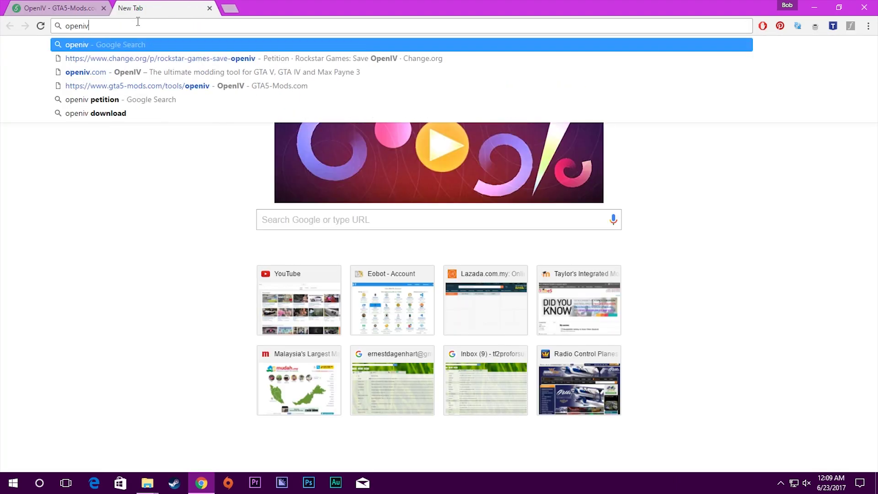
key(Return)
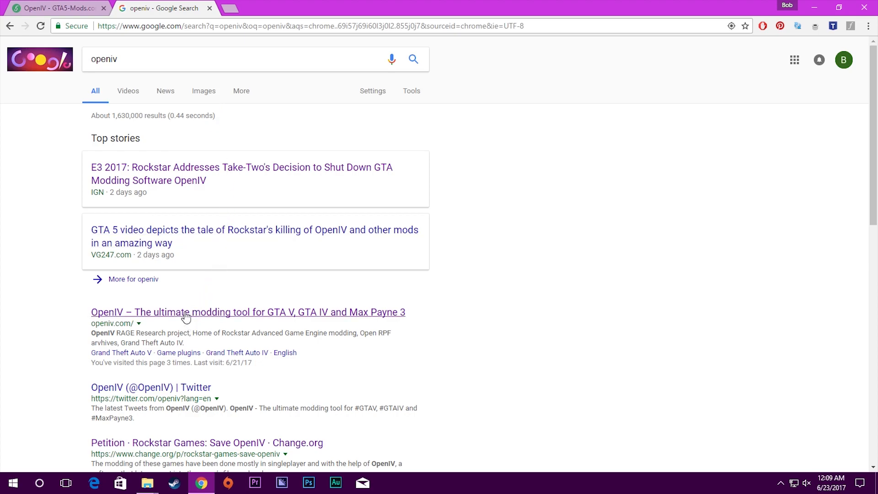
click(190, 312)
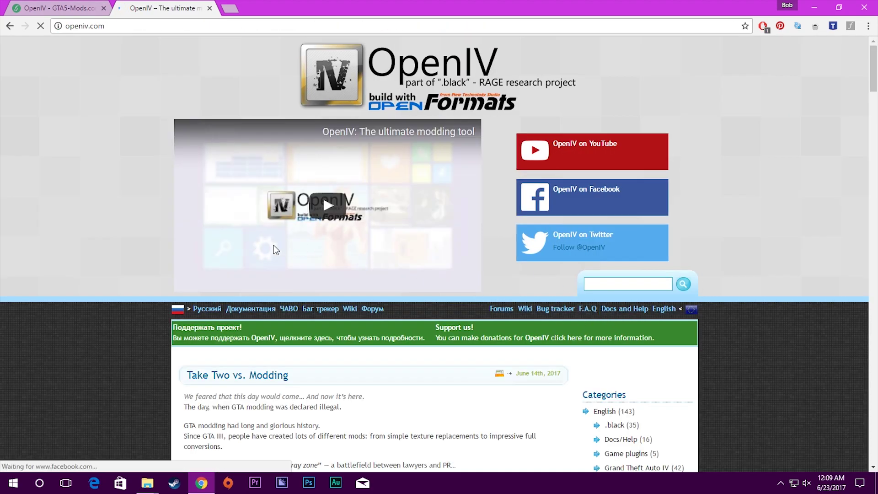
Step: Look over openiv.com, then close its tab, leaving the GTA5-Mods OpenIV 2.9 page
scroll(274, 245, down, 9)
scroll(152, 112, up, 9)
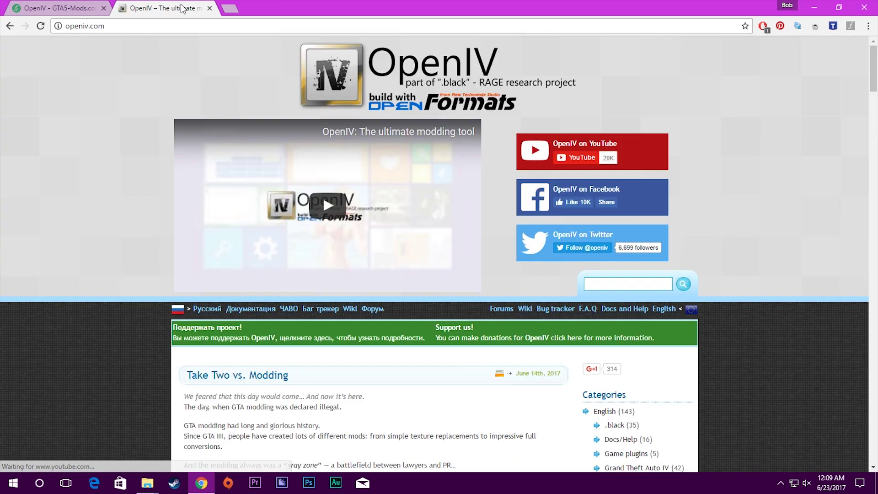
click(210, 7)
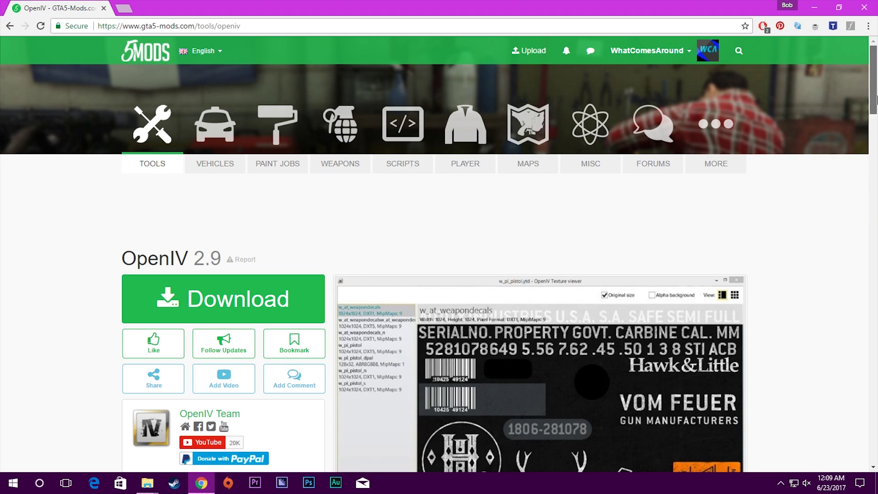
mouse_move(876, 99)
mouse_down()
mouse_move(876, 142)
mouse_move(876, 99)
mouse_up()
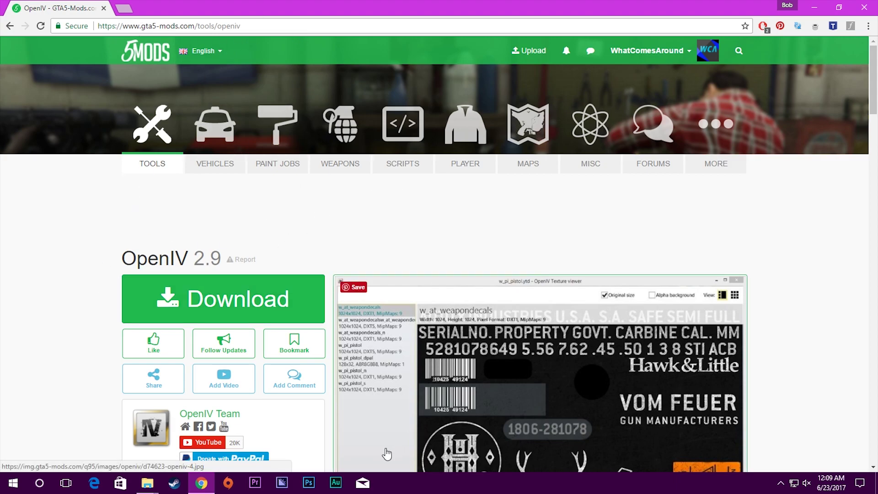
Step: Extract the OpenIV archive into the OpenIV Video folder and select the Install OpenIV file
mouse_move(147, 483)
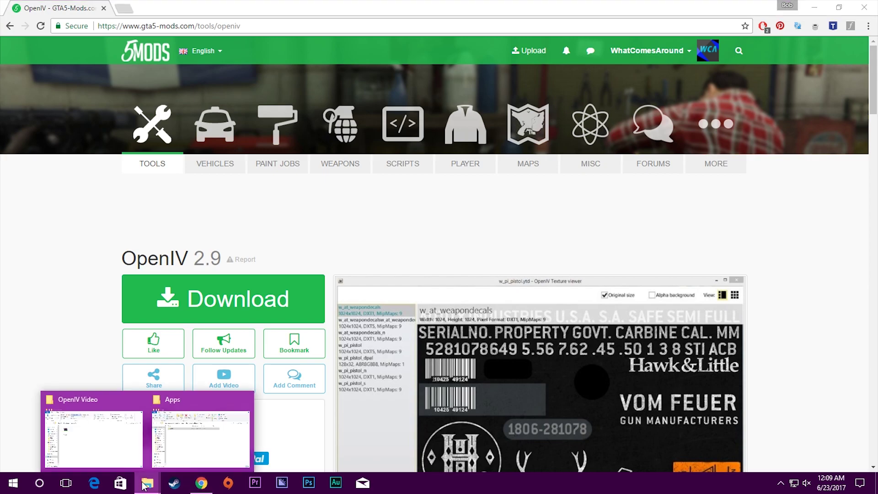
mouse_move(105, 443)
click(123, 405)
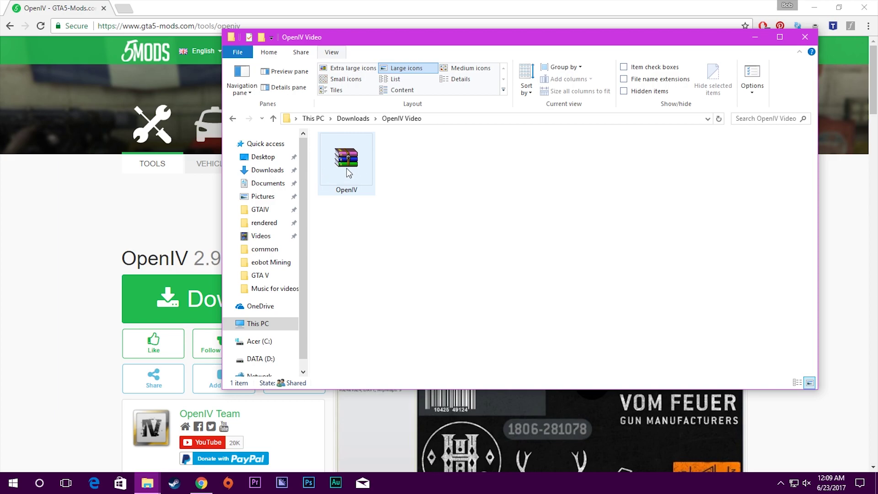
click(337, 158)
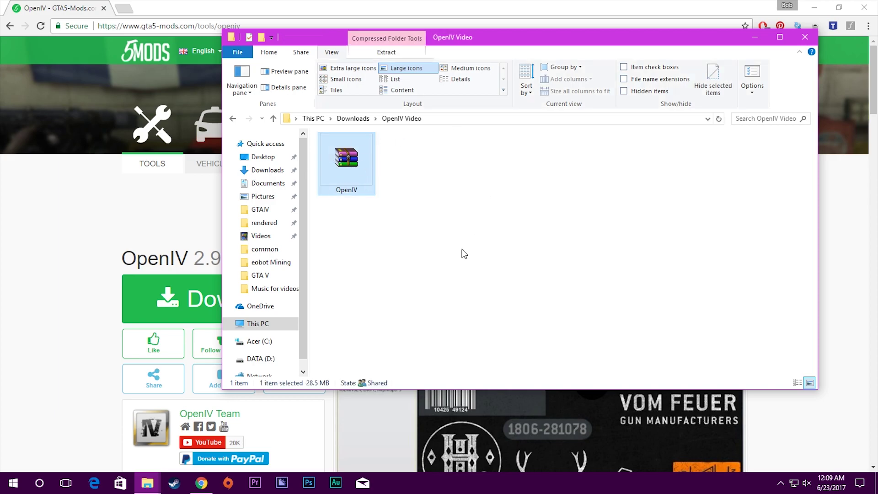
right_click(344, 151)
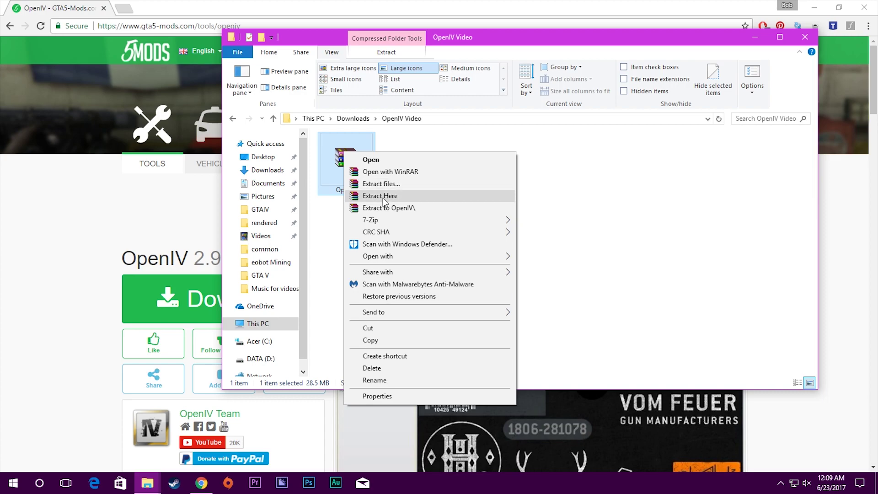
click(401, 196)
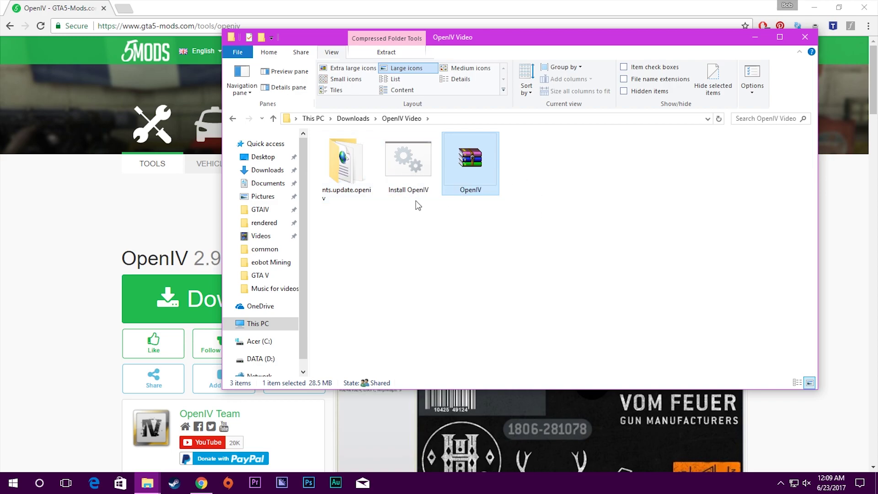
click(415, 172)
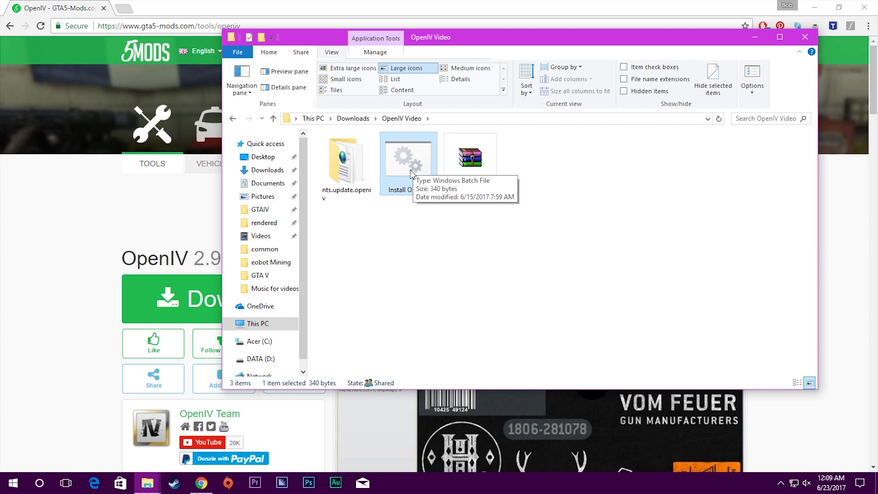
Step: Run Install OpenIV and choose Grand Theft Auto V for Windows as the game
double_click(426, 180)
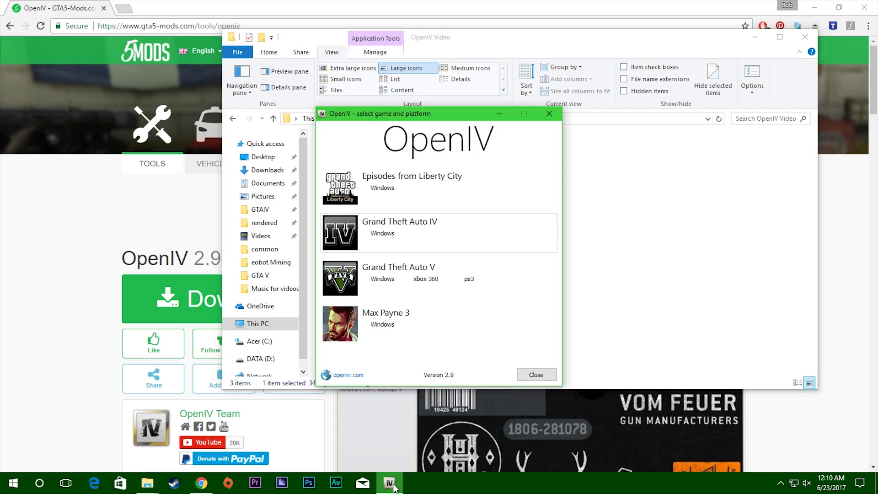
click(386, 279)
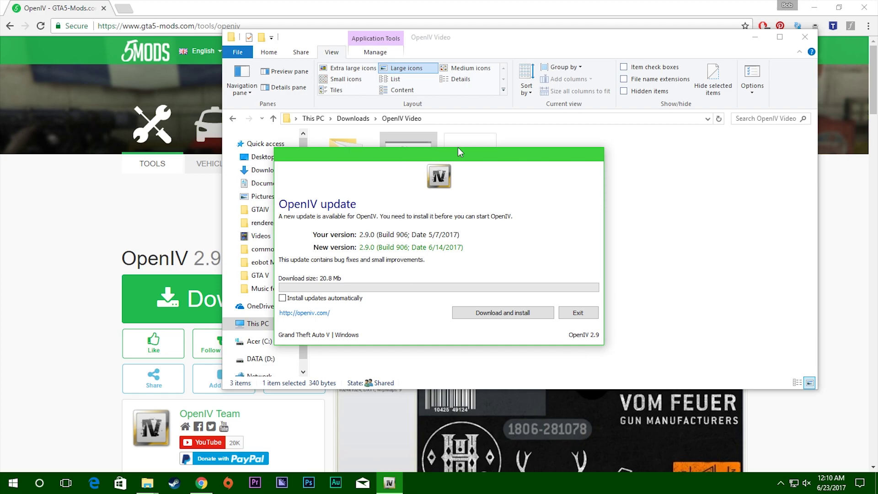
Step: Download and install the 20.8 Mb OpenIV 2.9.0 update
click(498, 313)
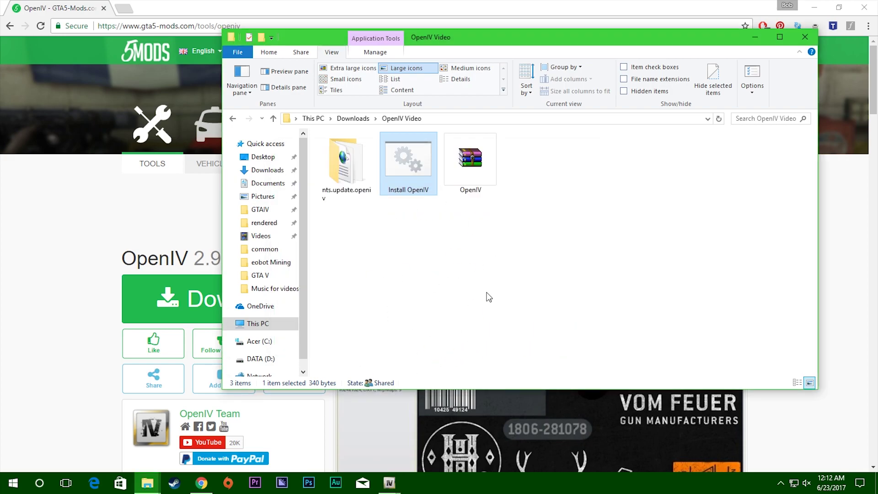
Step: Return to the update window, choose Uninstall later on the discontinuation notice, and view the EULA
mouse_move(389, 482)
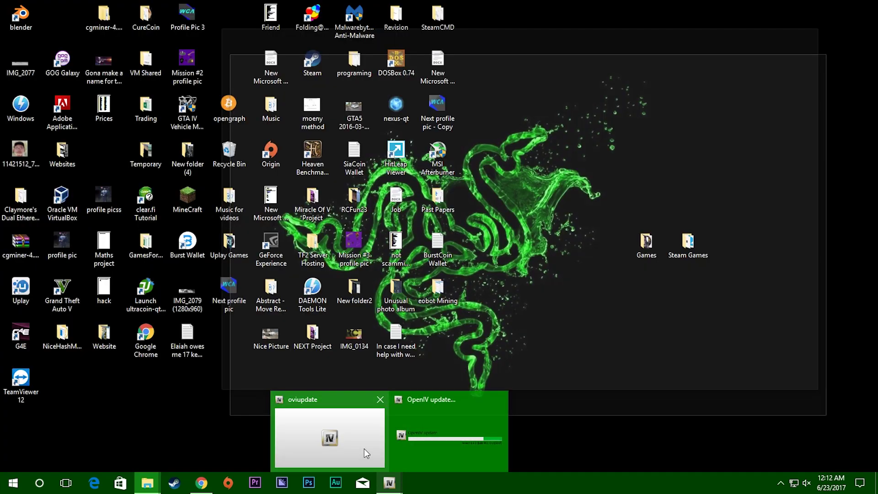
click(364, 449)
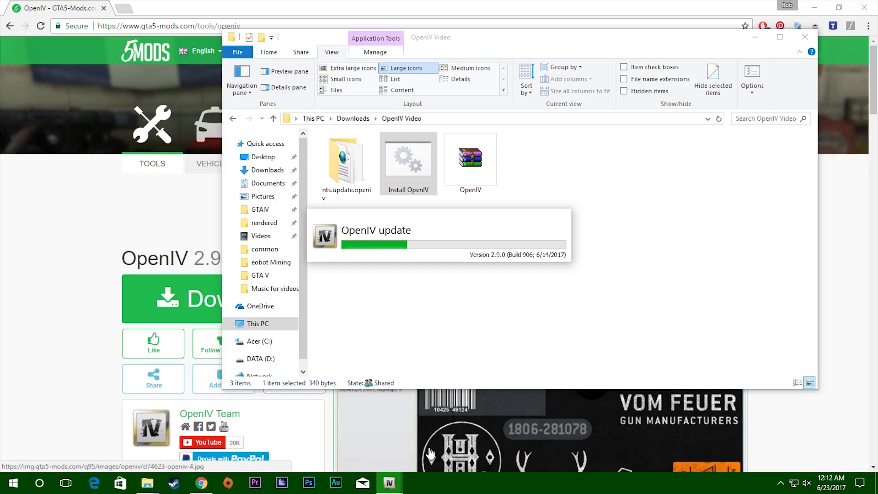
mouse_move(389, 482)
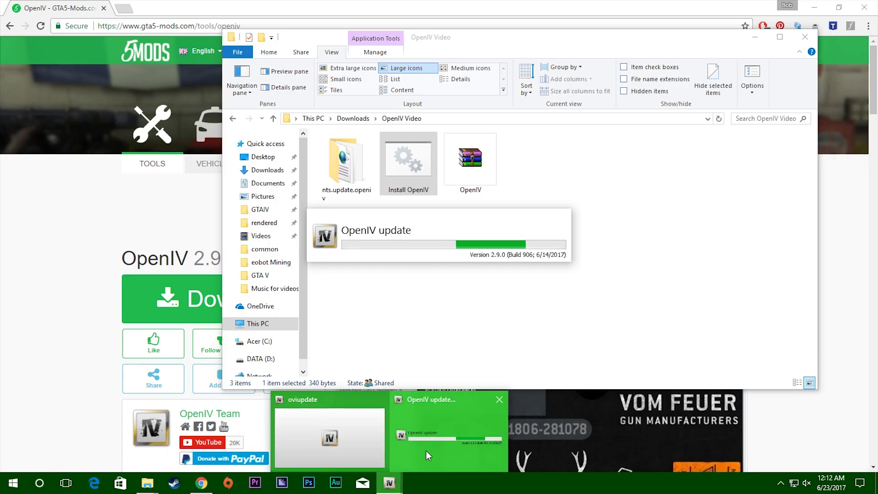
click(426, 451)
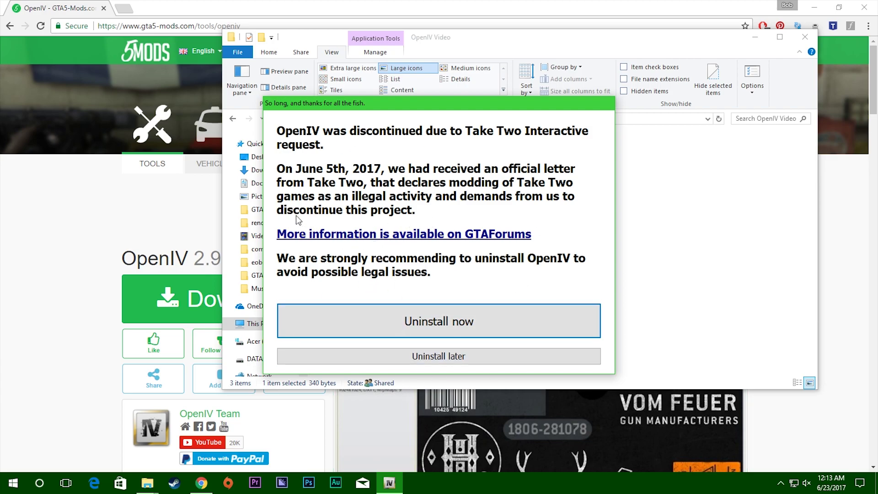
click(466, 361)
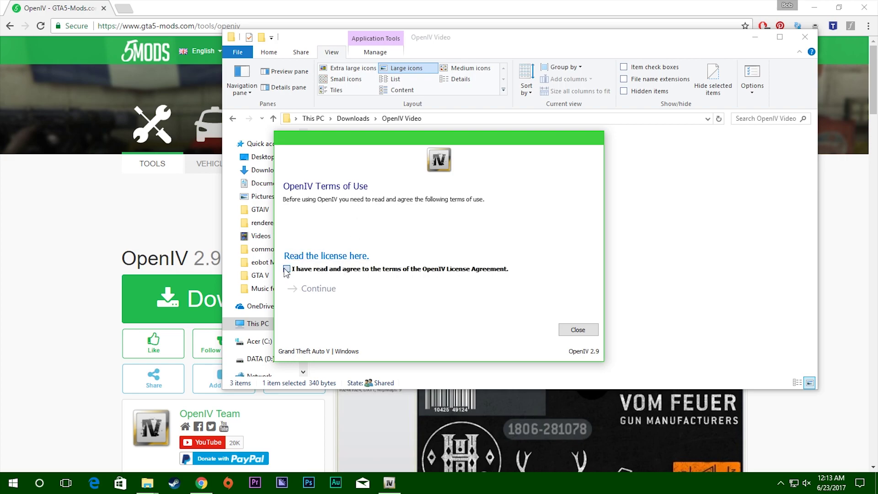
click(287, 270)
Step: Close the EULA, accept the OpenIV license terms and continue
click(575, 352)
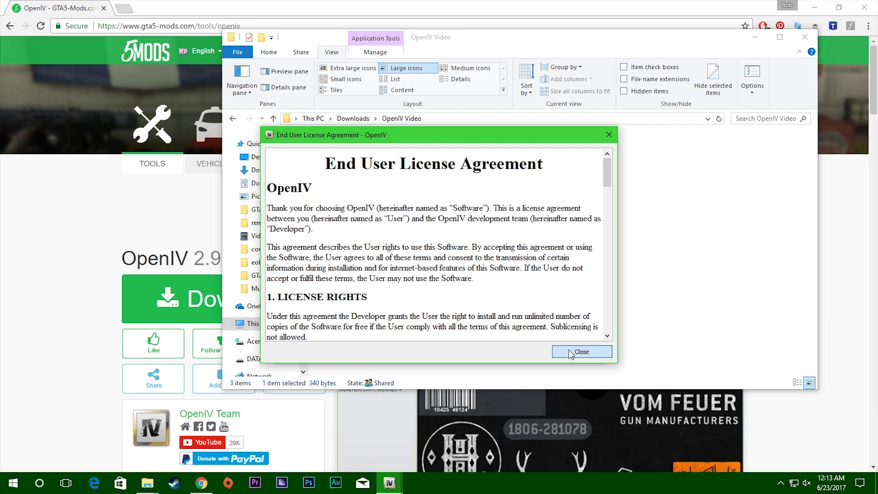
click(286, 269)
click(311, 288)
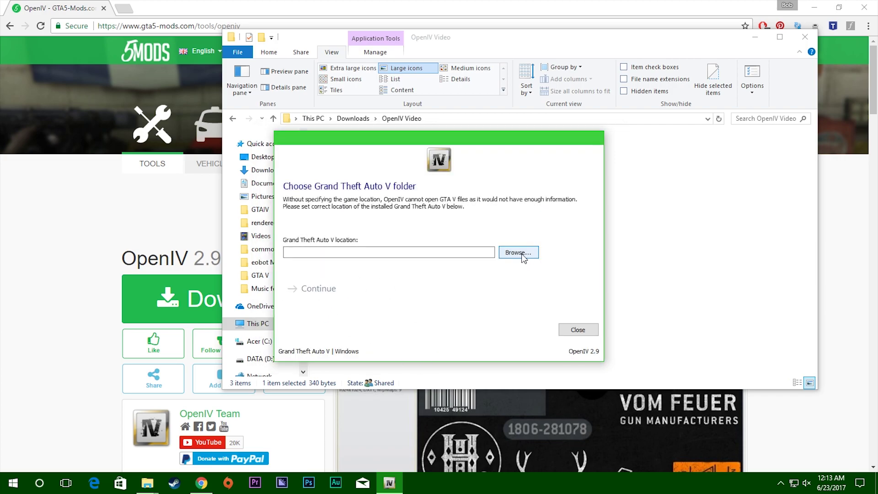
Step: Browse for the Grand Theft Auto V folder and open the WD Black HDD (E:) drive
click(522, 253)
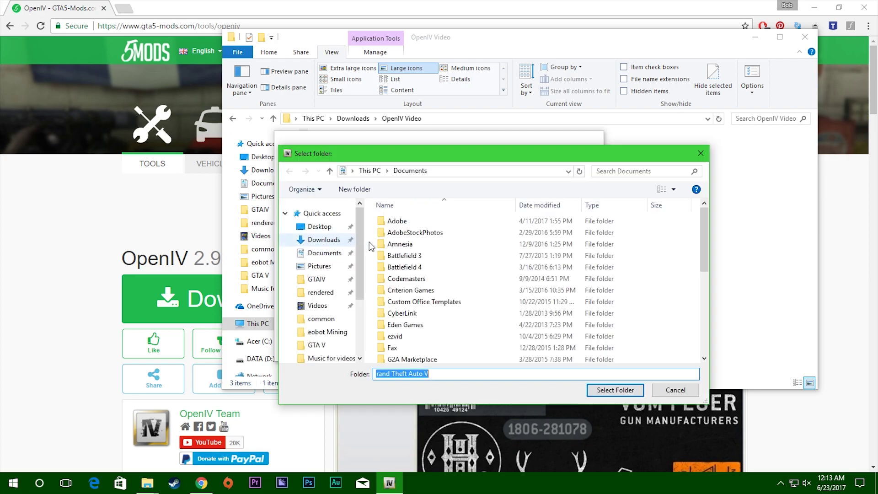
drag(405, 158, 340, 133)
drag(296, 205, 297, 265)
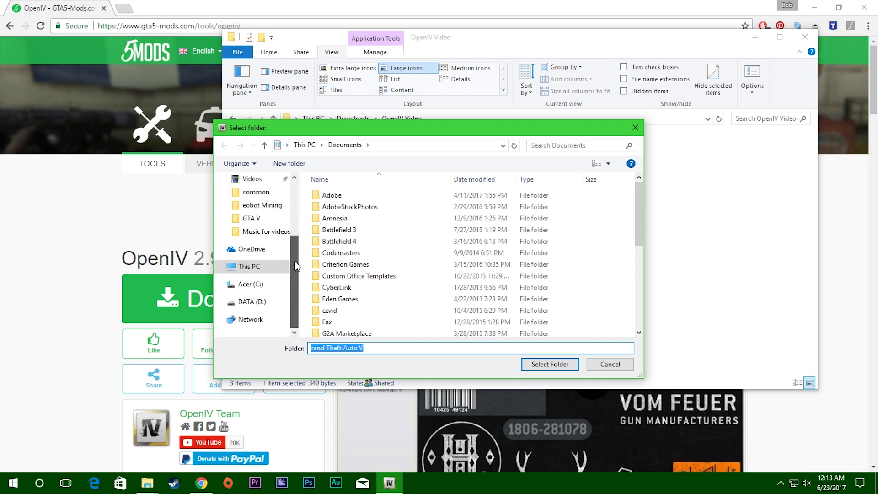
click(261, 267)
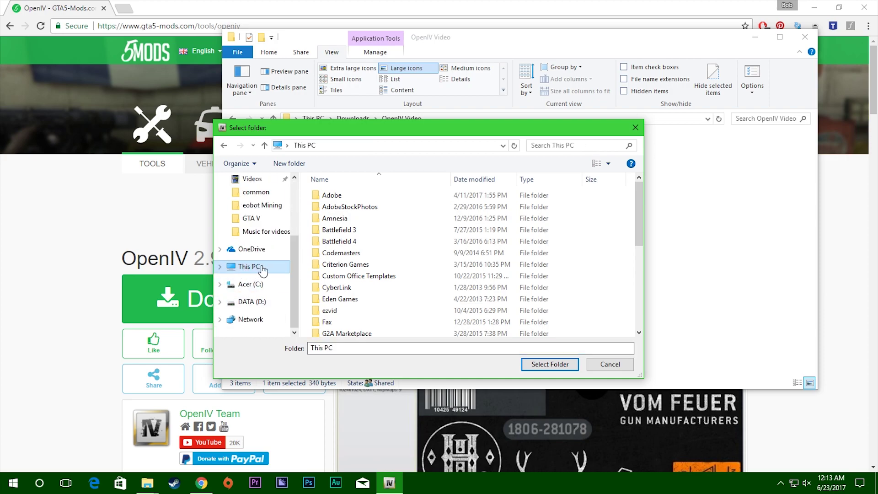
scroll(484, 317, down, 1)
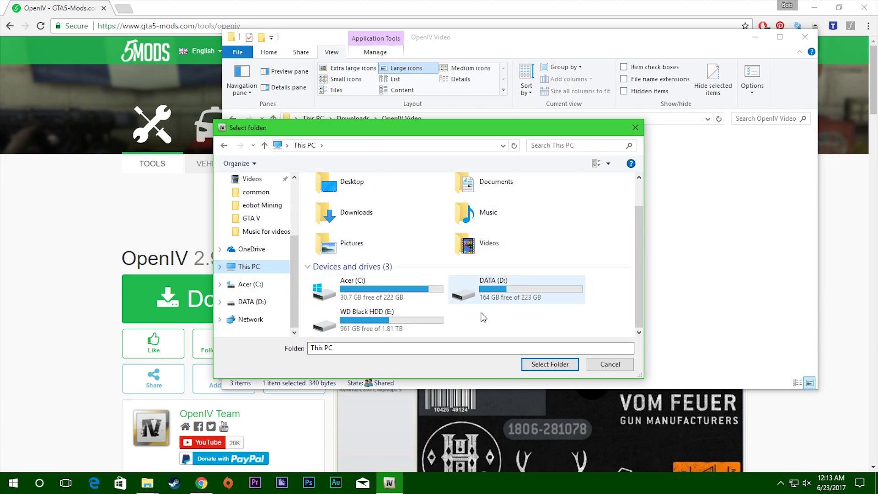
click(379, 323)
double_click(372, 322)
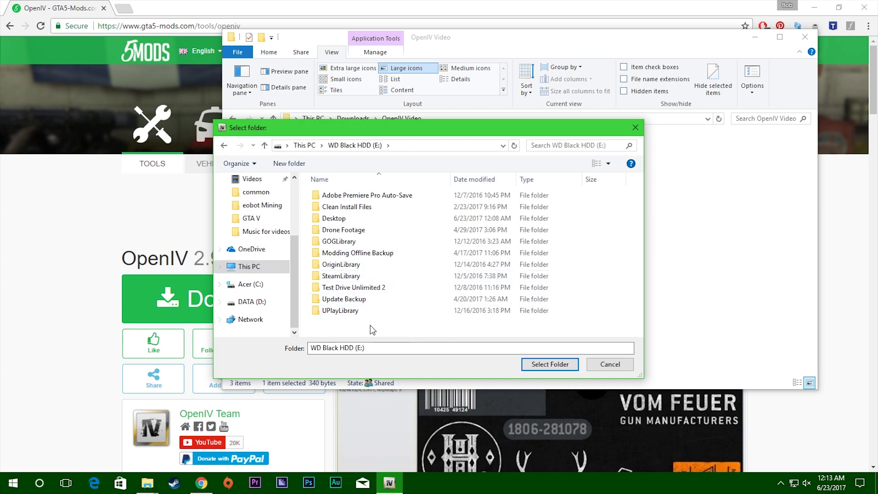
click(174, 484)
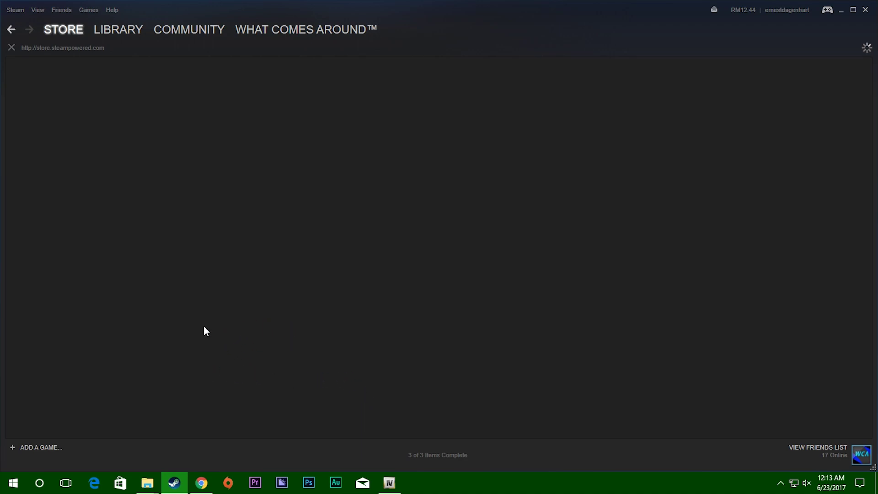
Step: Open Grand Theft Auto V's local files folder from its Steam library properties
click(117, 27)
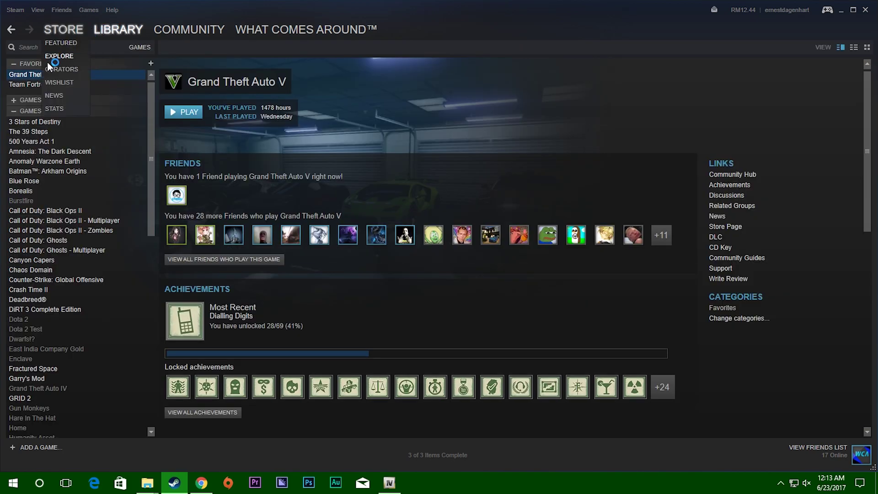
right_click(33, 78)
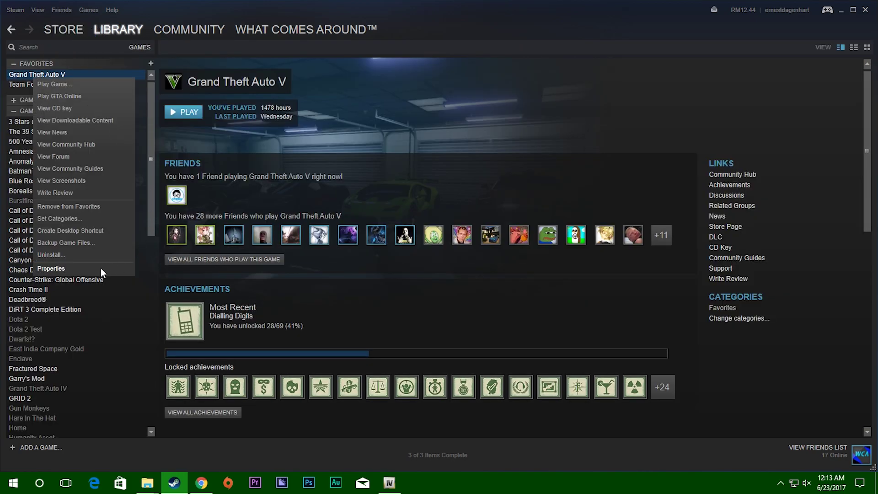
click(51, 269)
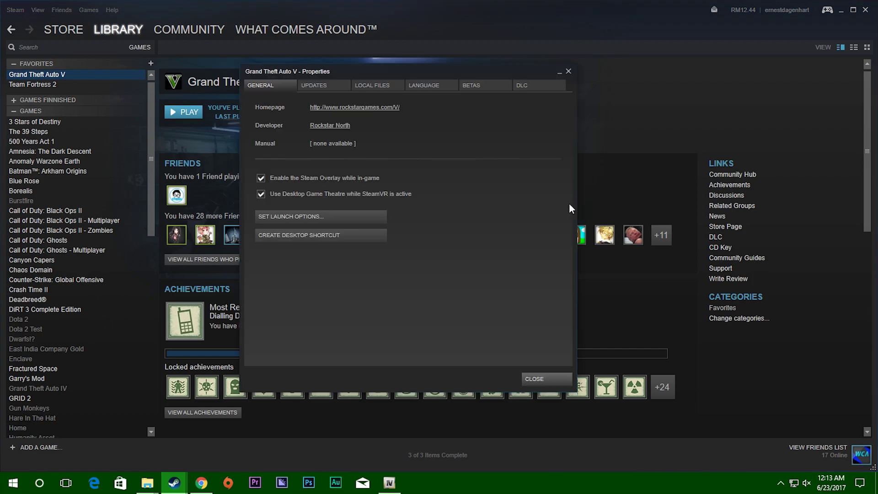
click(384, 86)
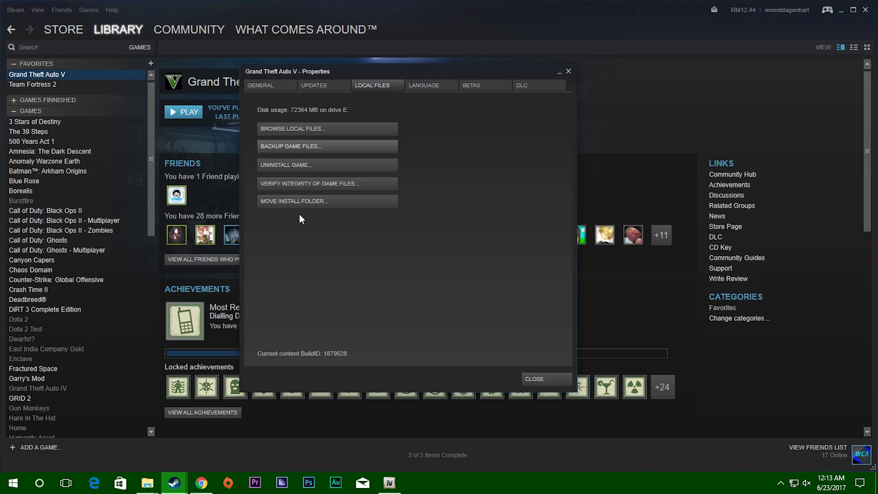
click(298, 128)
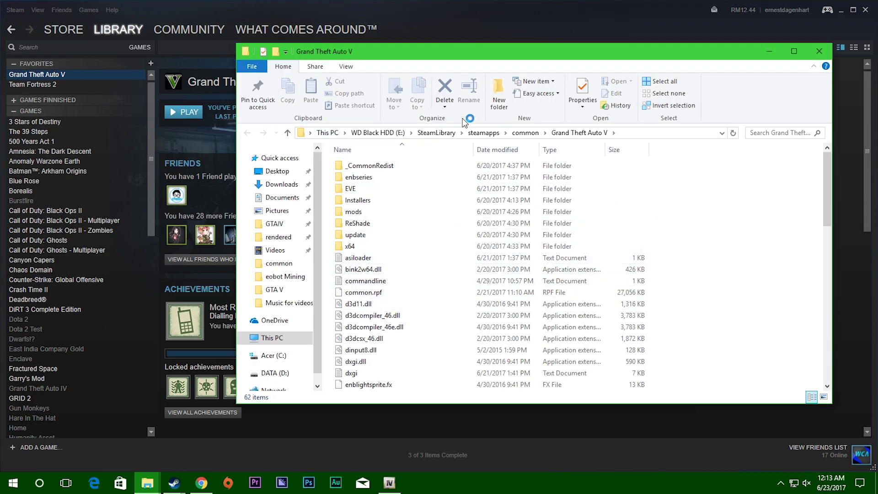
Step: Open the SteamLibrary folder on drive E in the picker, arranging the windows side by side
drag(510, 51, 459, 56)
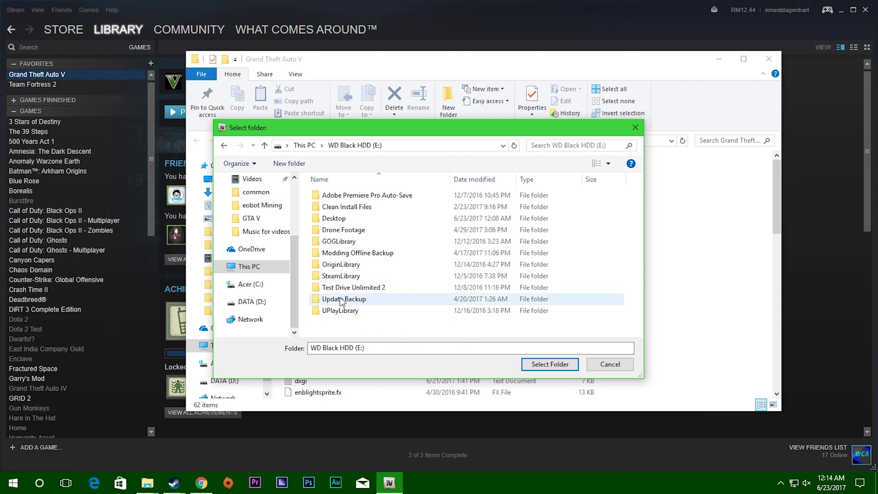
double_click(348, 276)
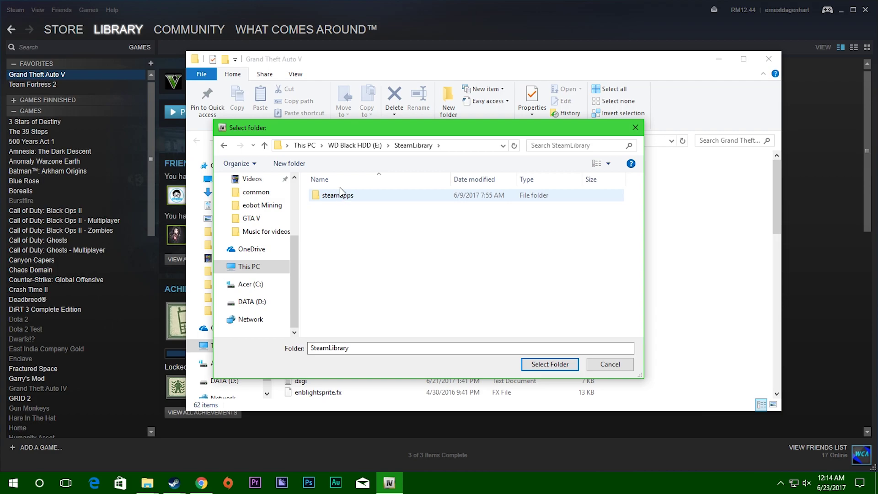
drag(363, 130, 420, 198)
click(477, 179)
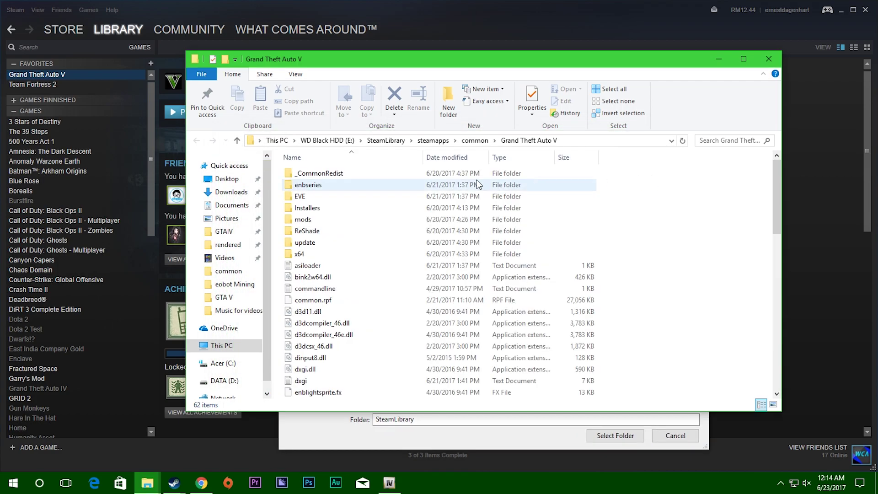
click(569, 431)
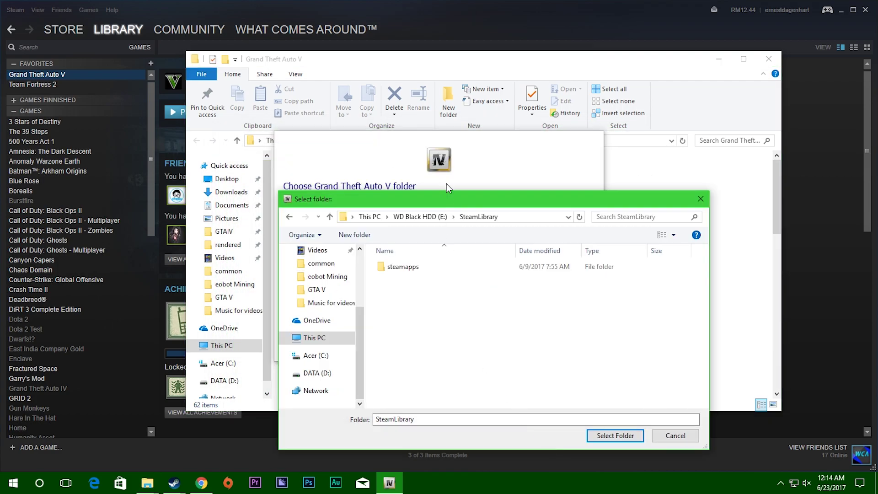
drag(458, 62, 410, 16)
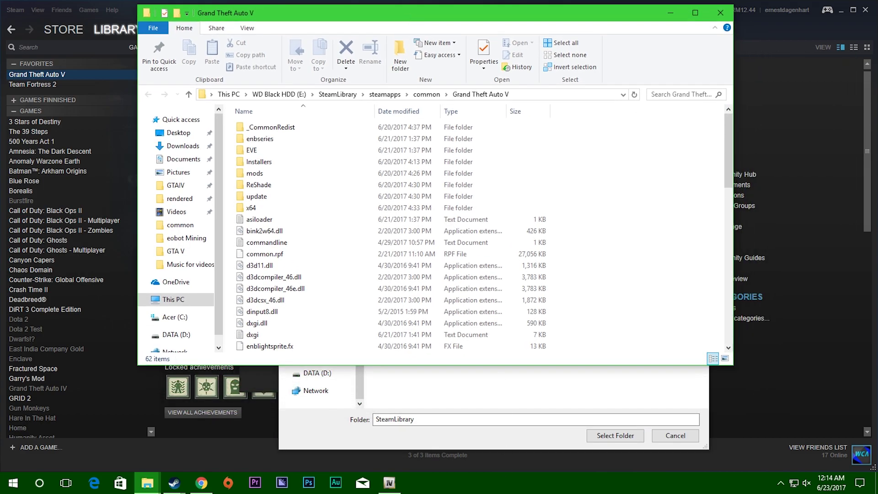
click(463, 446)
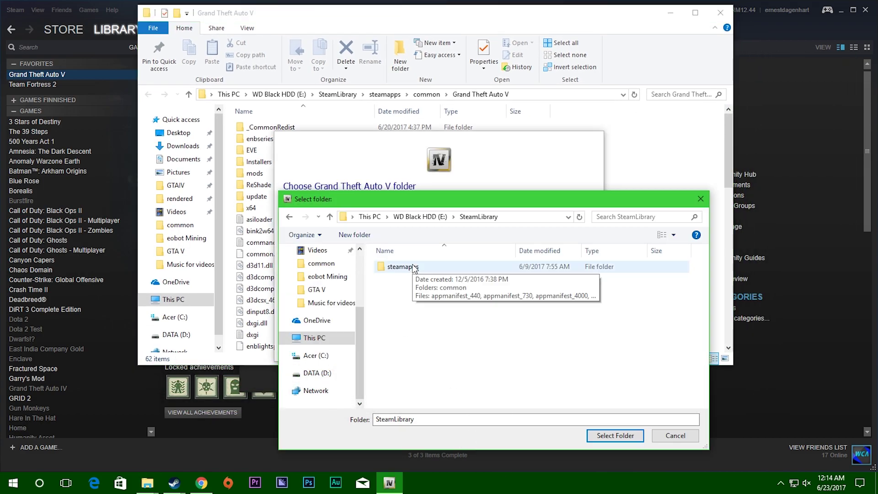
Step: Select steamapps\common\Grand Theft Auto V as the game folder and accept it
click(414, 268)
double_click(403, 267)
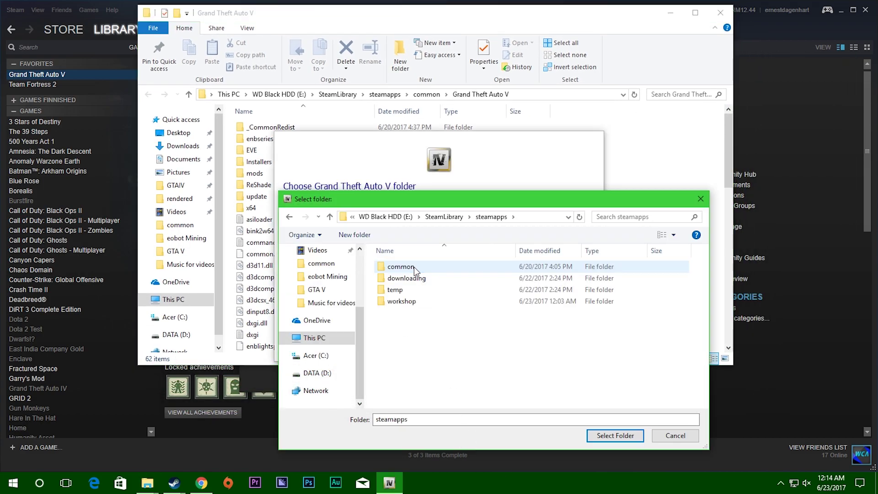
double_click(403, 267)
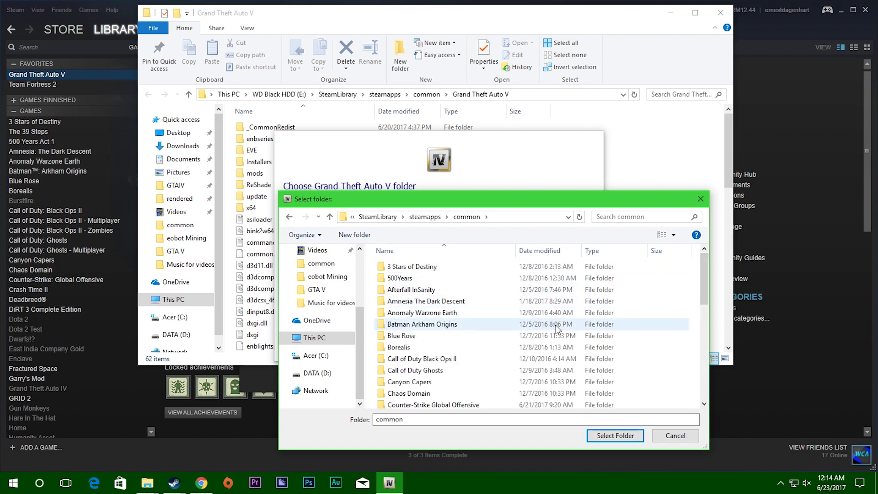
scroll(412, 323, down, 4)
click(413, 321)
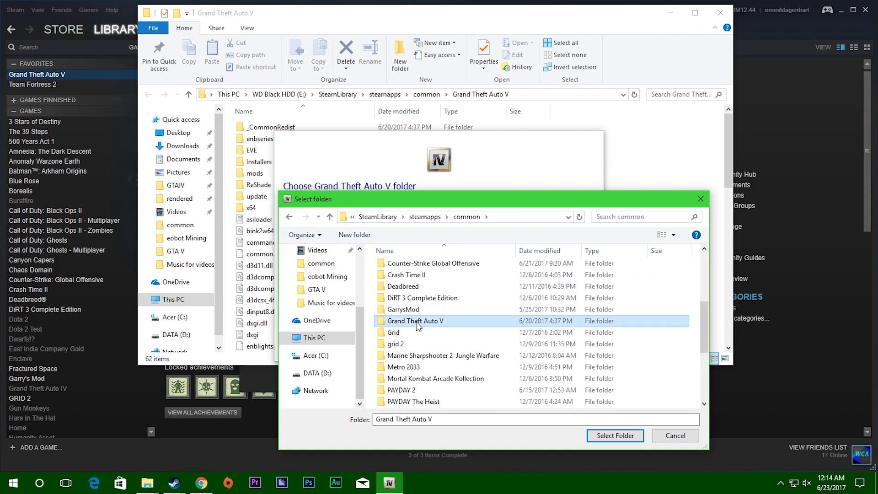
click(607, 437)
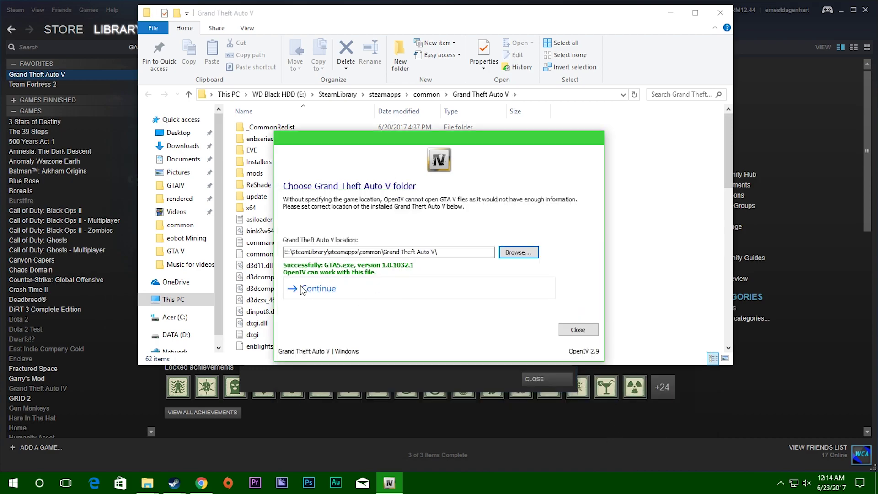
click(318, 290)
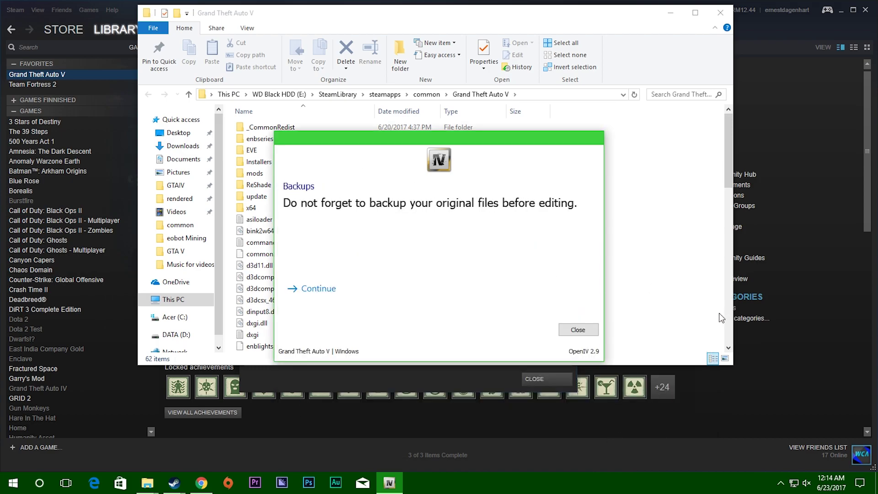
Step: Pass the Backups reminder, decline exiting the wizard, and finish setup to load GTA V
click(336, 294)
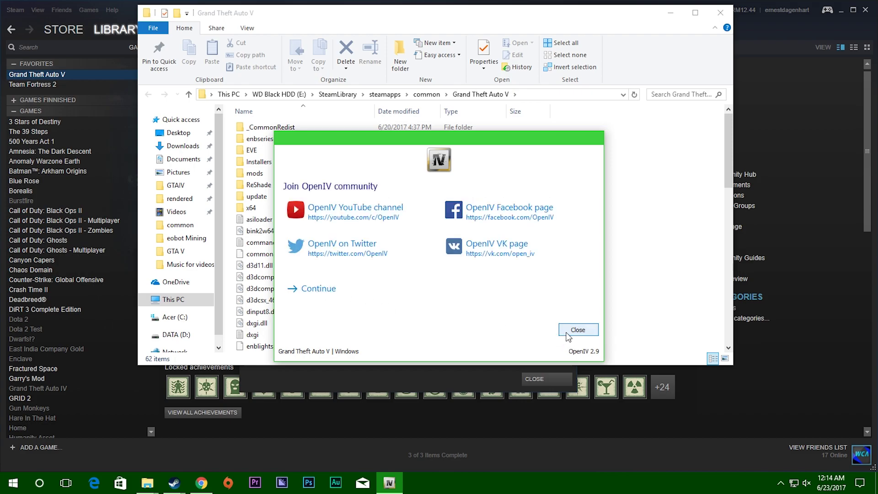
click(578, 331)
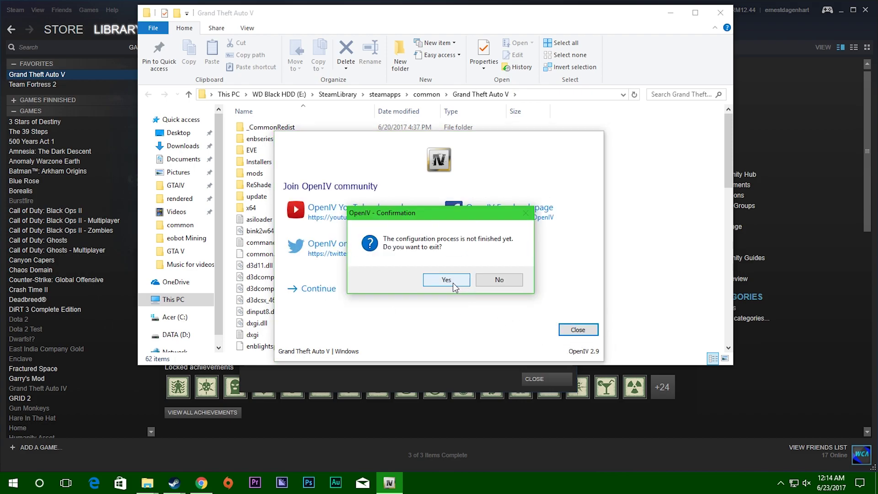
click(499, 280)
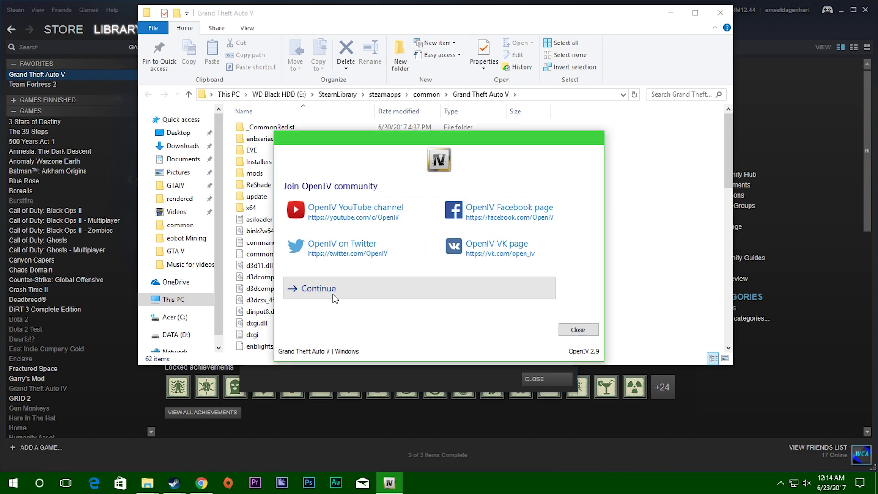
click(326, 295)
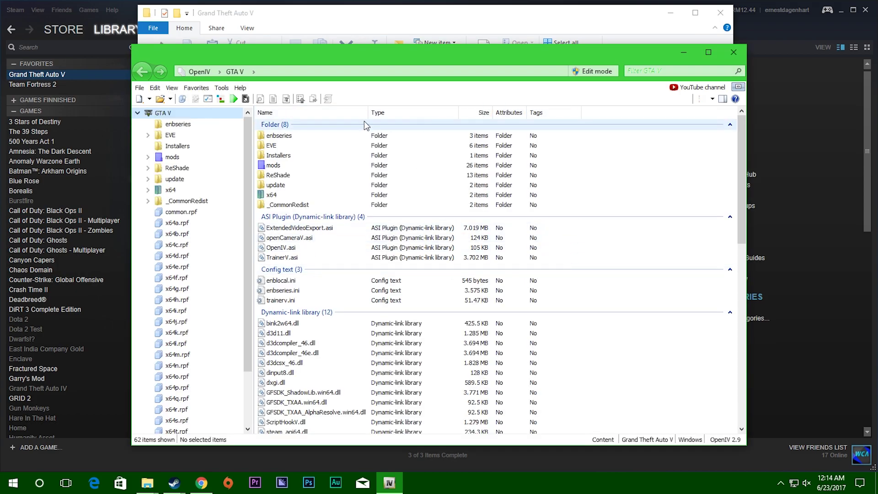
Step: Sort files by name with folders first, then install ASI Loader, OpenIV.ASI and openCamera in ASI Manager
click(277, 110)
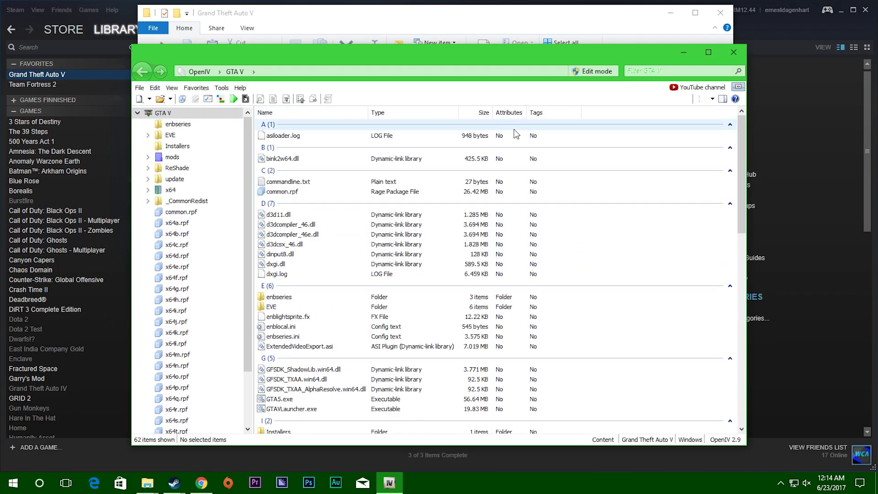
click(539, 113)
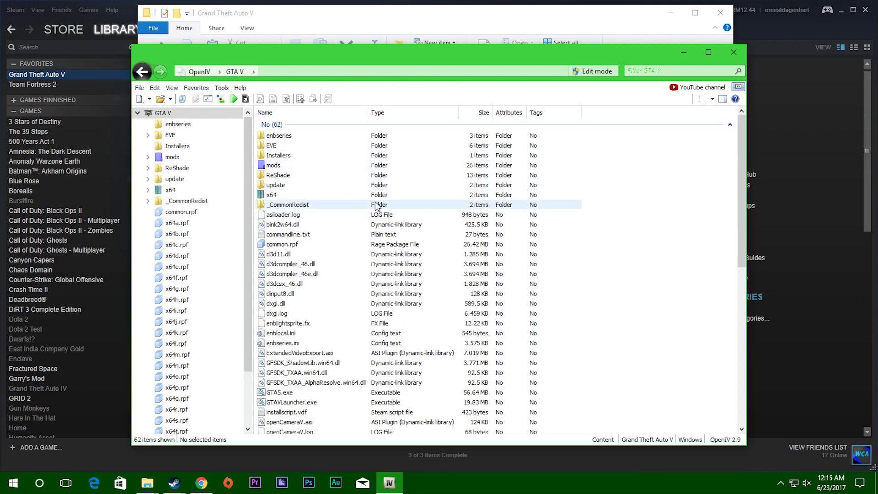
click(222, 88)
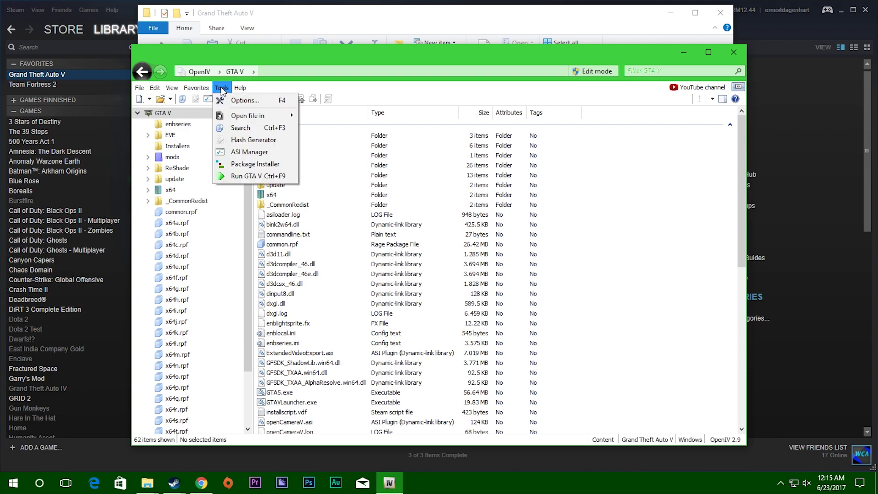
click(241, 153)
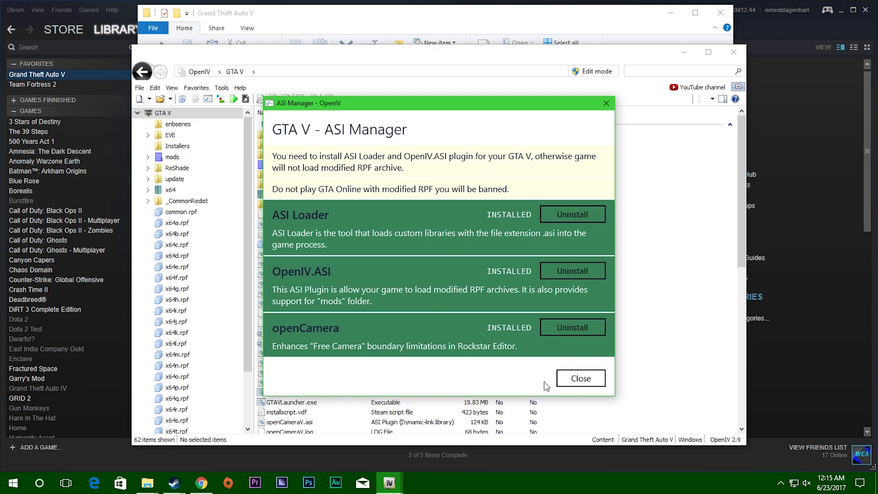
click(581, 378)
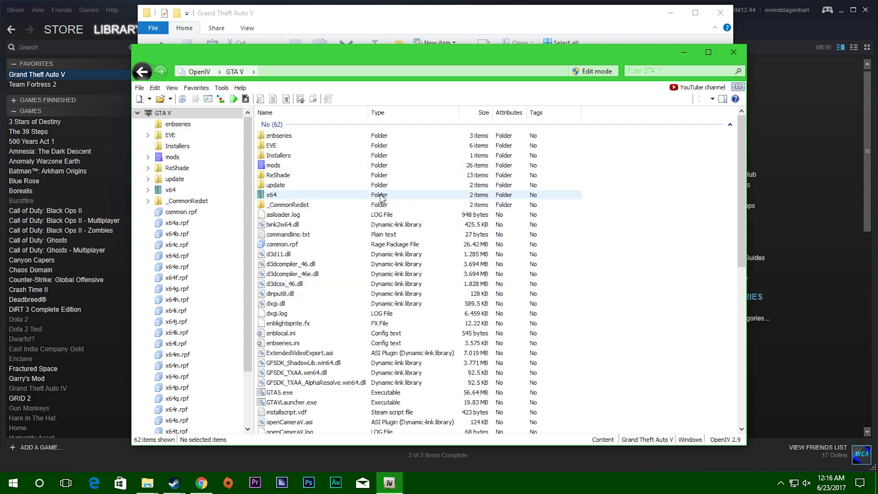
double_click(288, 165)
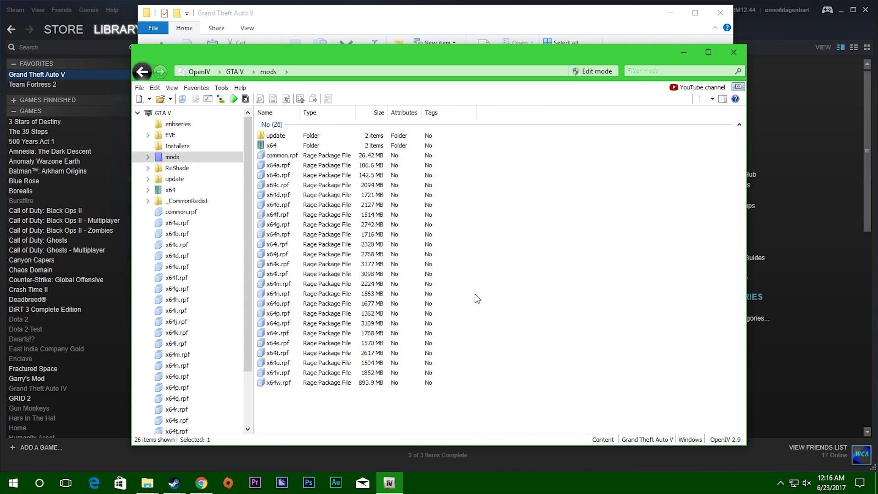
key(BackSpace)
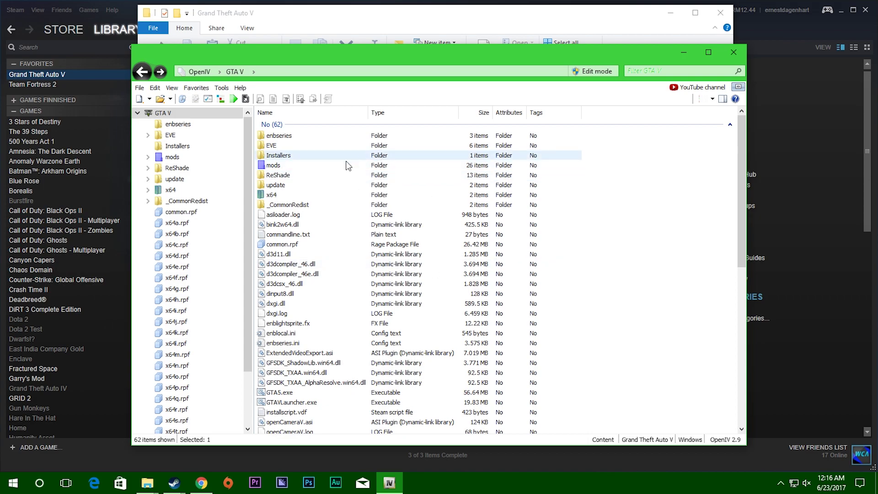
scroll(627, 285, down, 10)
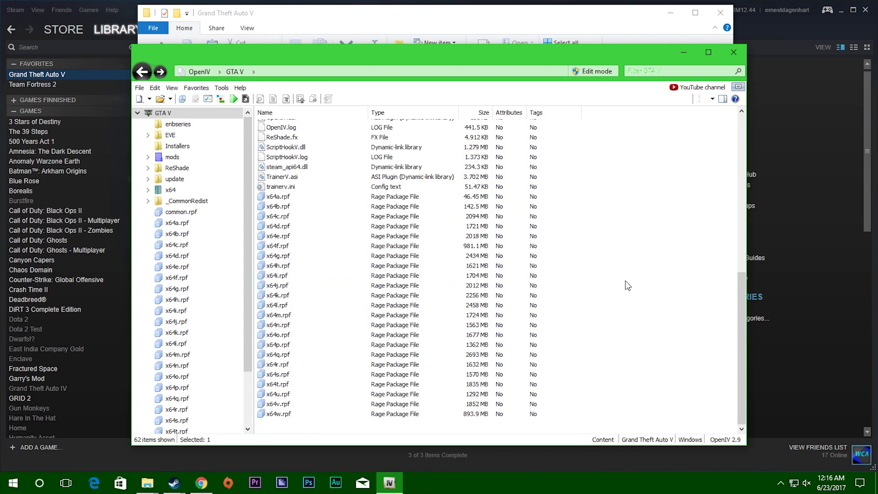
scroll(627, 282, up, 10)
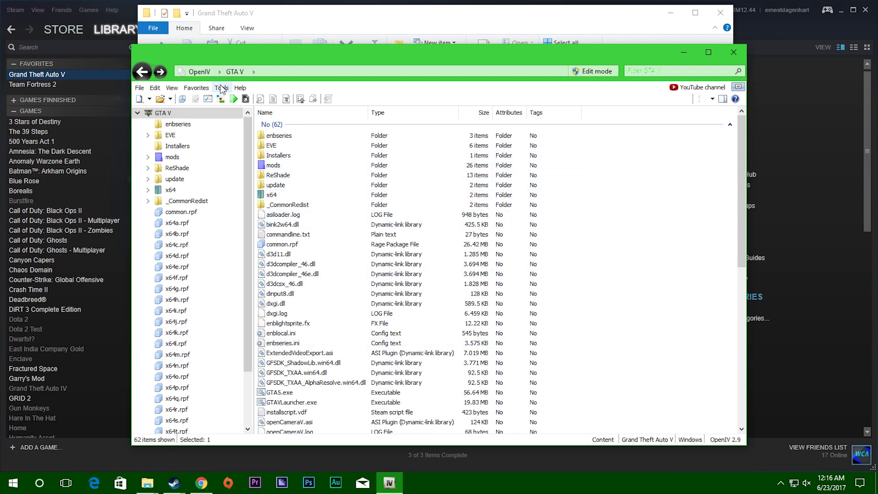
click(242, 88)
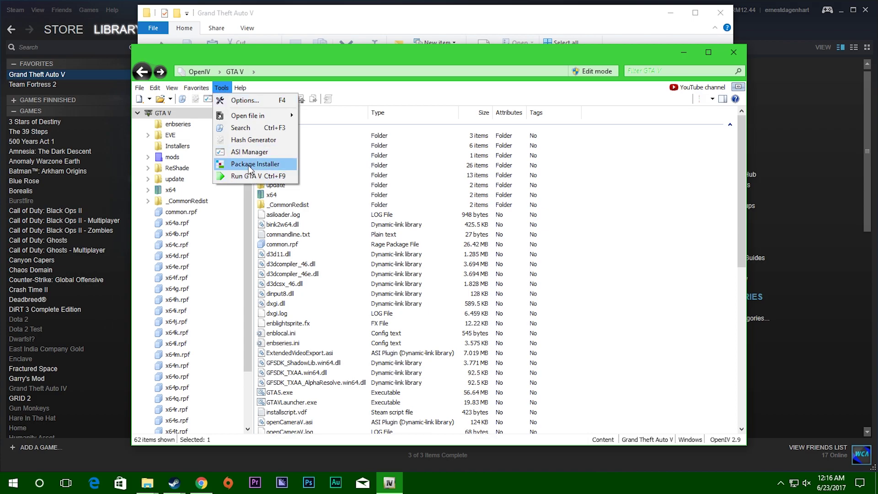
key(Escape)
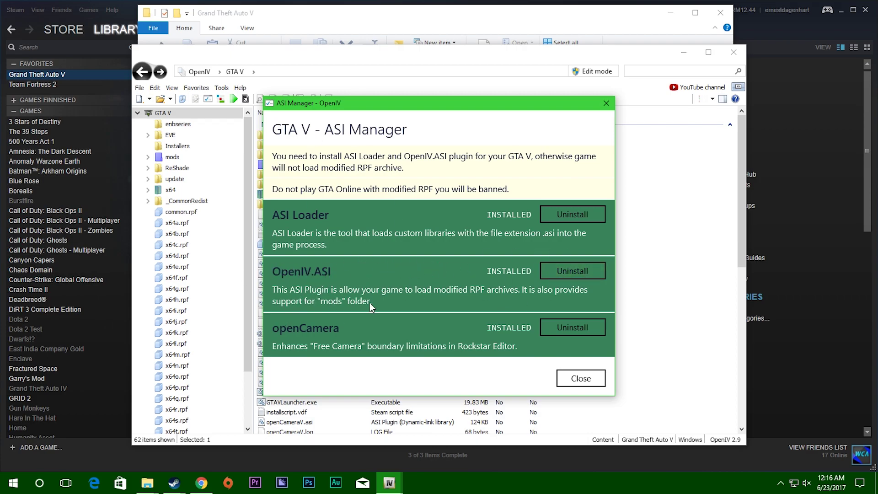
click(597, 379)
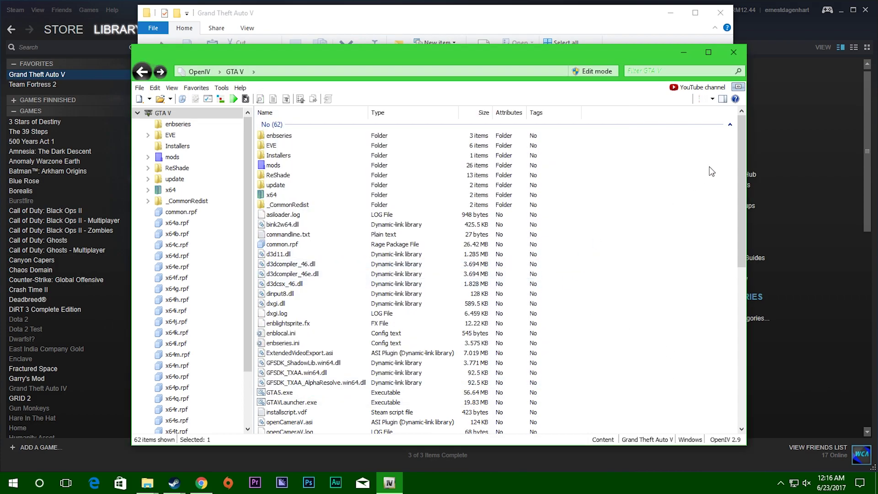
Step: Look inside the mods folder, then return to the GTA V root folder
double_click(319, 165)
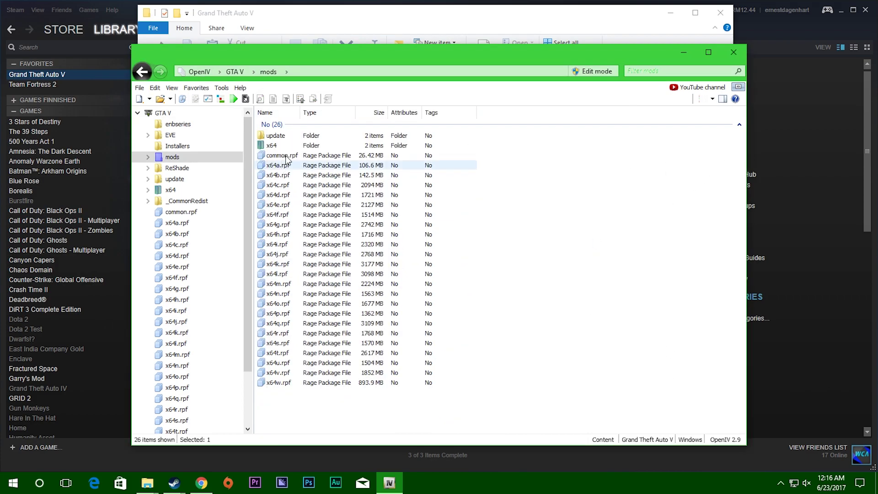
key(BackSpace)
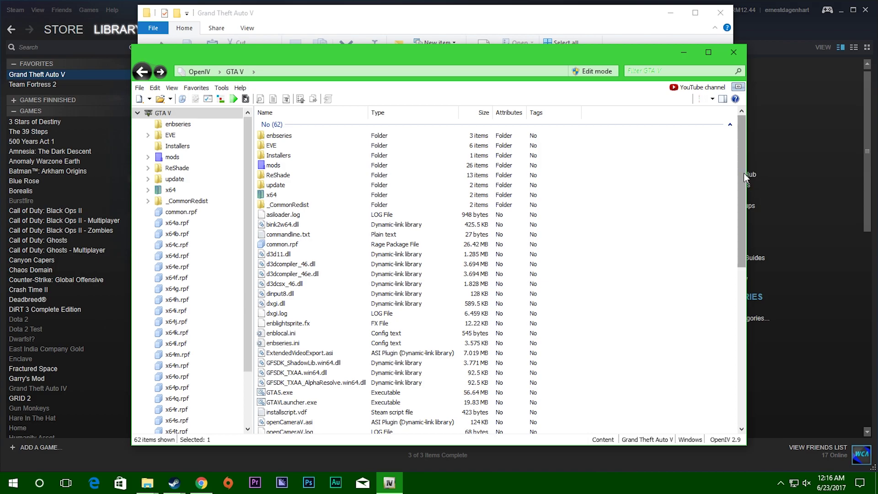
drag(744, 173, 737, 333)
Step: Inspect the context menus for the x64f.rpf archive and GTA5.exe
right_click(388, 247)
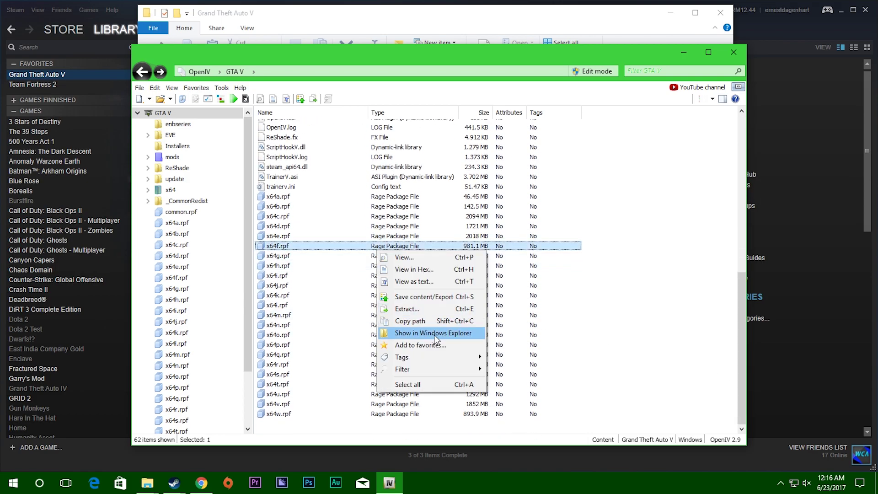
click(569, 235)
click(351, 374)
scroll(567, 284, up, 10)
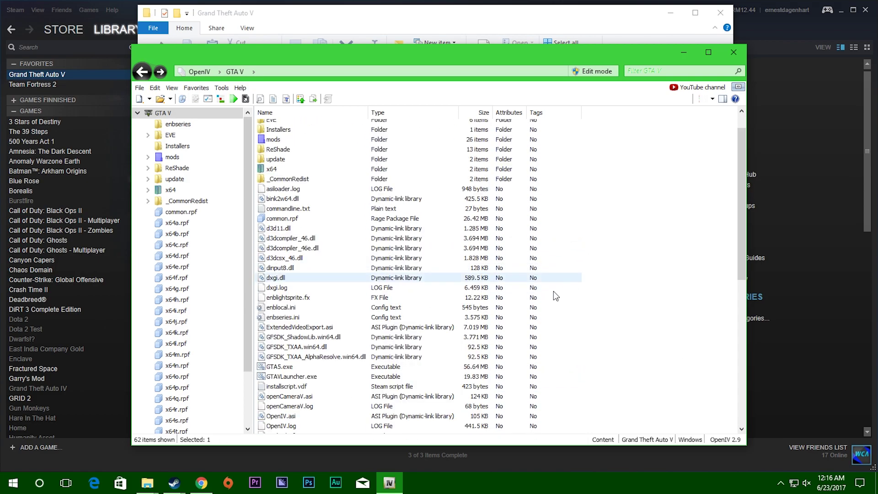
right_click(339, 367)
click(698, 295)
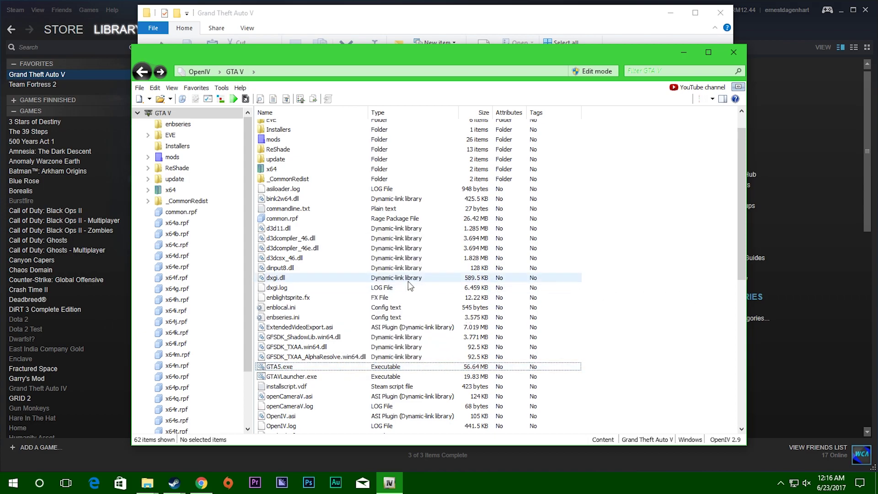
Step: Inspect the context menus for the Installers, update, x64 and _CommonRedist folders
scroll(476, 247, up, 1)
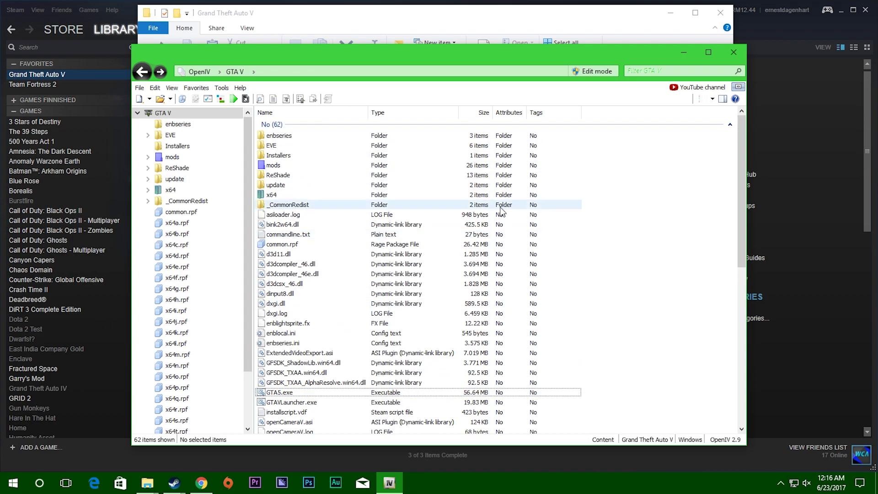
right_click(283, 156)
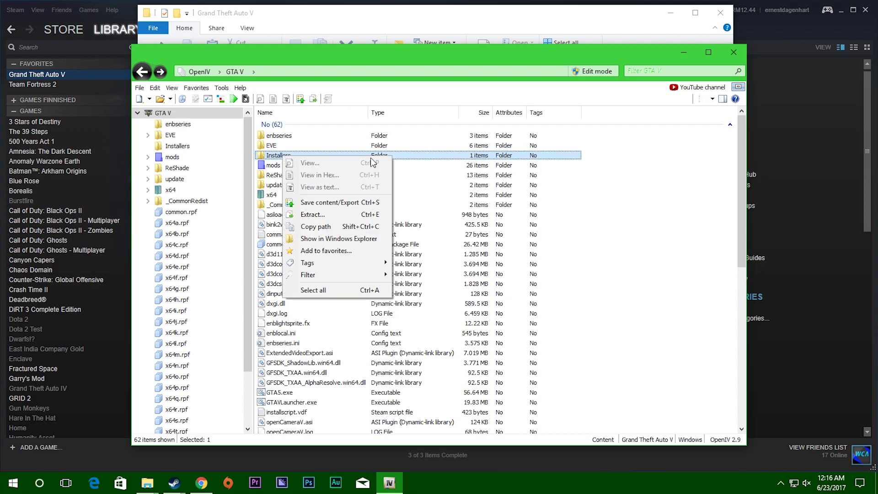
click(572, 178)
click(291, 185)
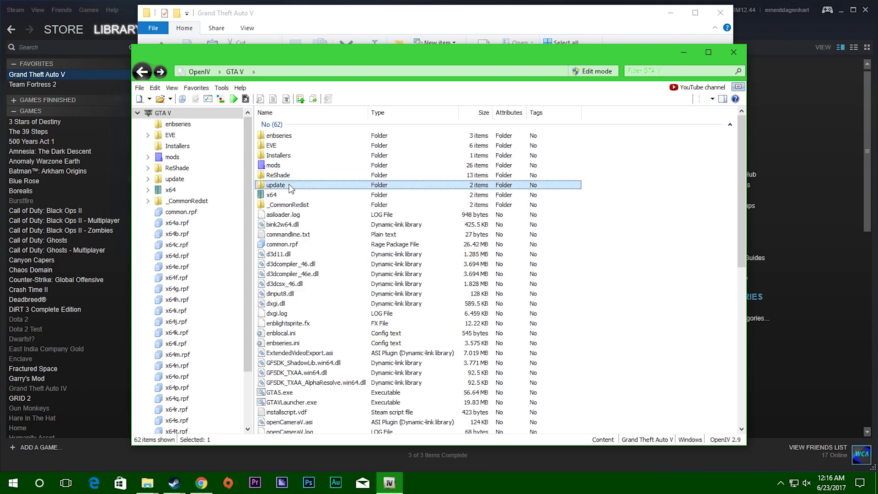
right_click(289, 188)
click(283, 197)
right_click(282, 196)
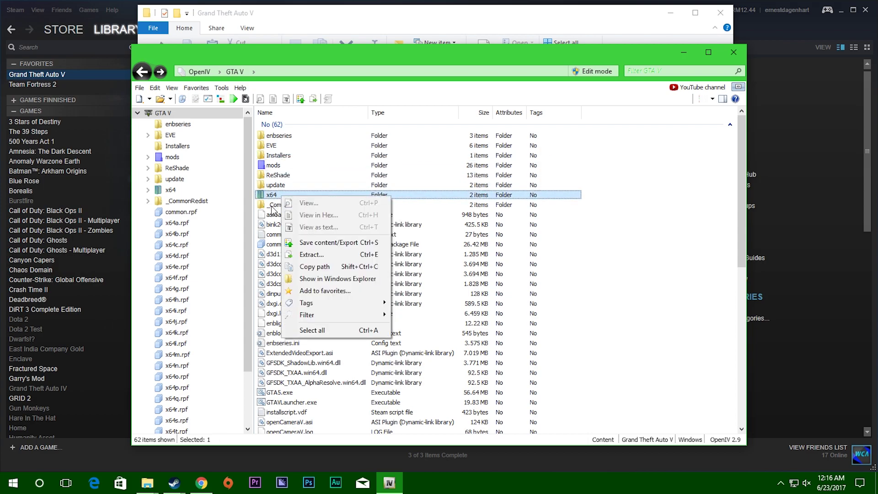
right_click(273, 206)
click(690, 216)
Step: Browse into the ReShade and mods folders, returning to the GTA V root each time
scroll(676, 217, down, 5)
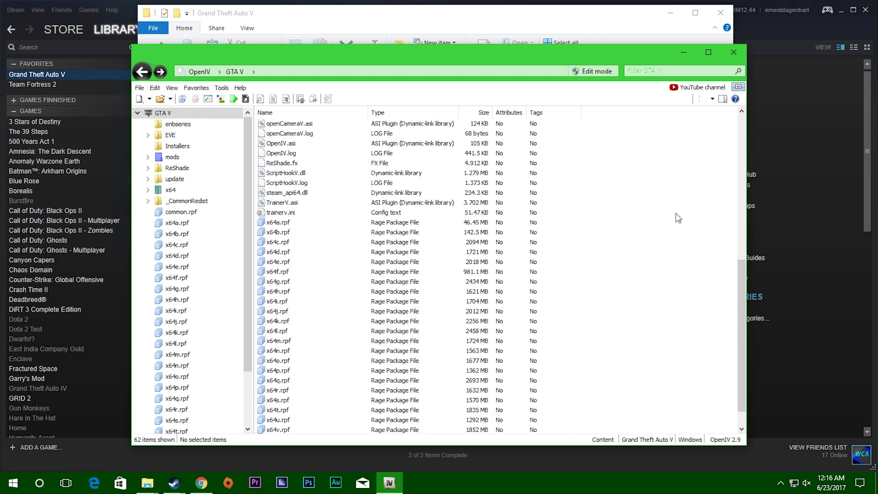
scroll(679, 218, up, 5)
scroll(557, 254, down, 5)
scroll(559, 257, up, 5)
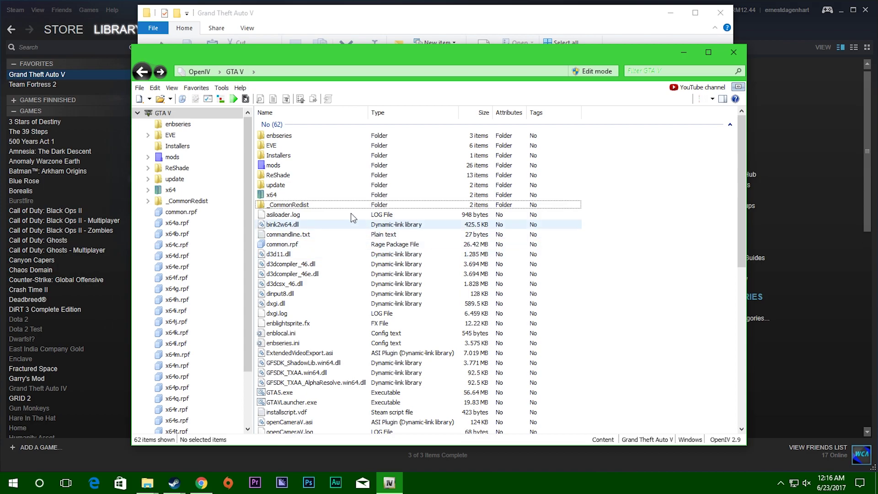
double_click(281, 175)
key(BackSpace)
double_click(280, 165)
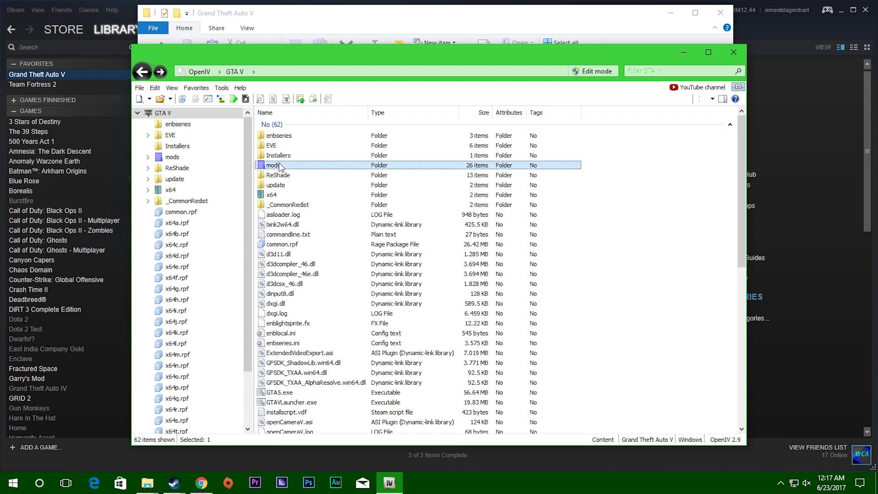
key(BackSpace)
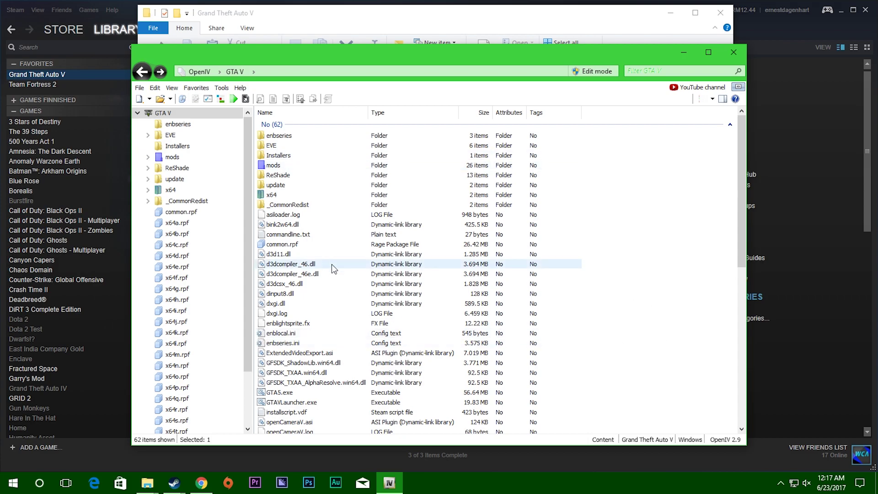
Step: Check the x64h.rpf and x64k.rpf context menus, then select the mods folder
scroll(423, 202, down, 10)
right_click(325, 265)
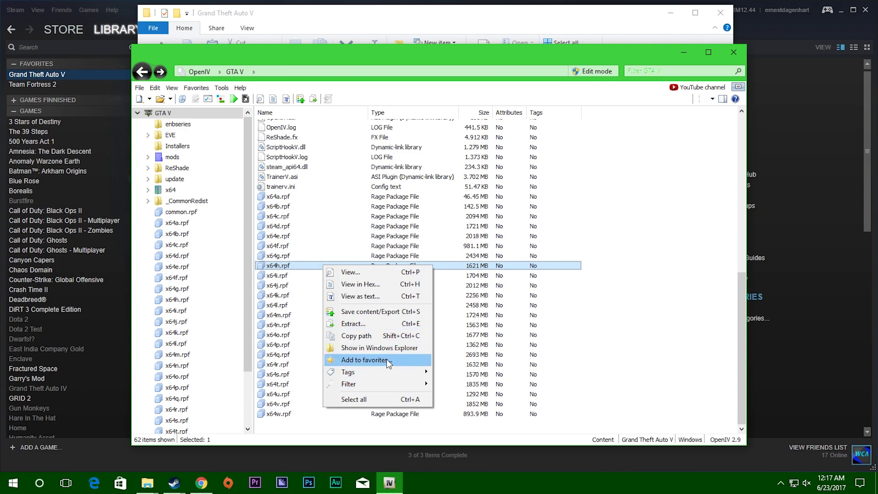
click(601, 303)
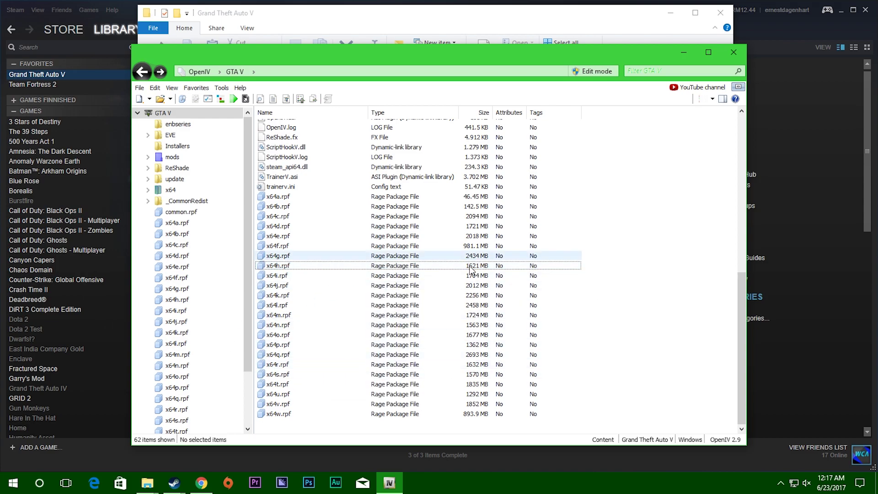
right_click(341, 296)
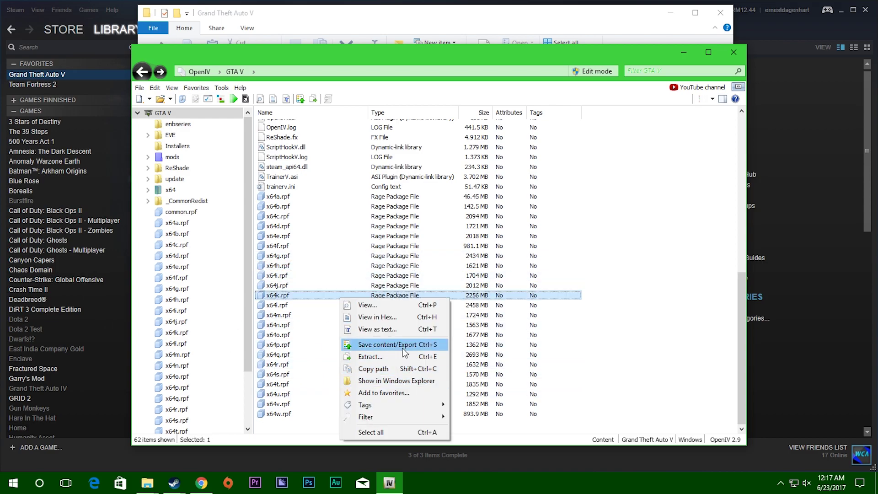
click(708, 224)
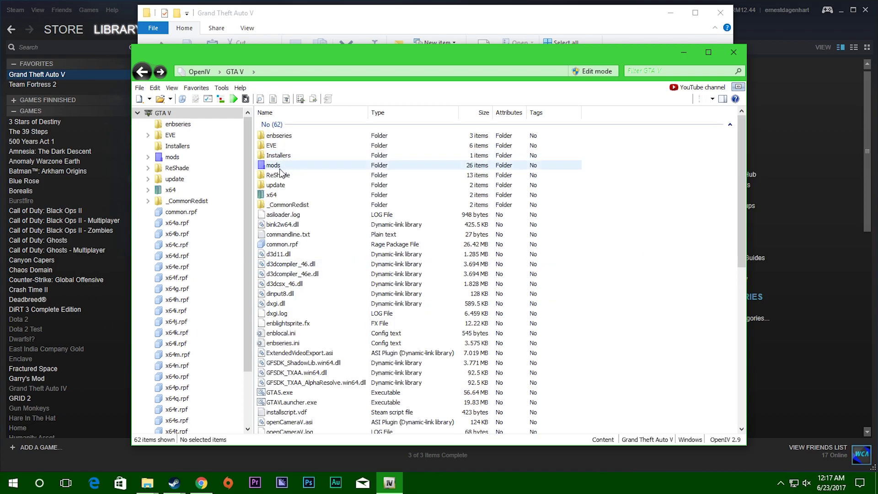
click(280, 169)
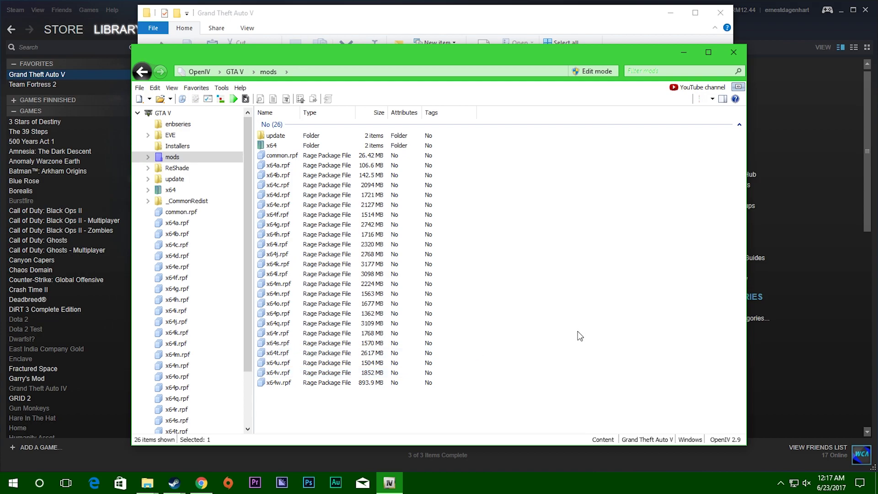
key(BackSpace)
scroll(498, 277, down, 10)
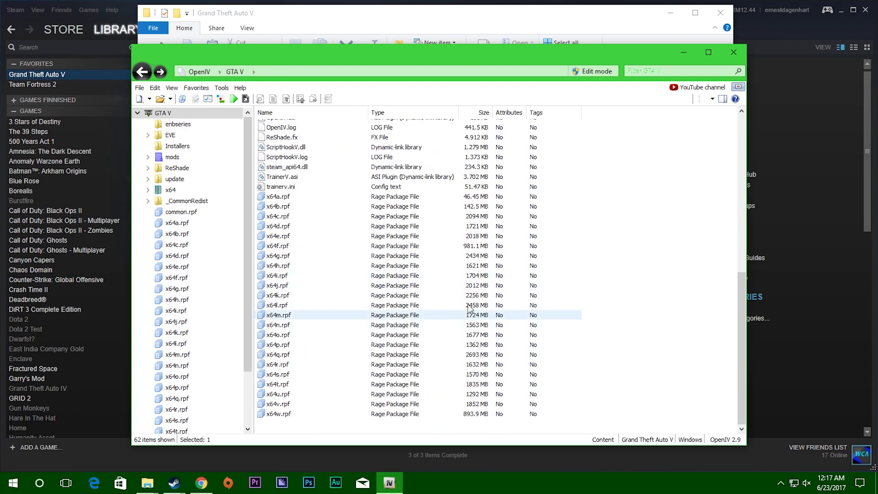
scroll(595, 305, up, 10)
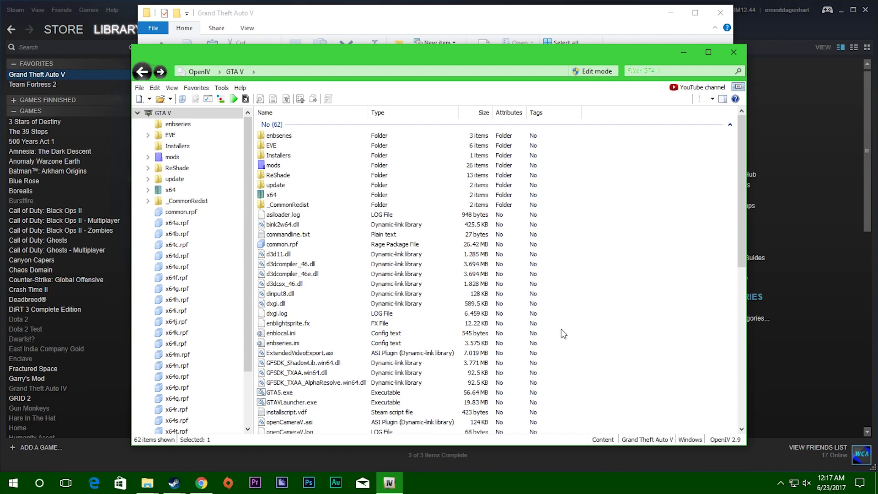
Step: Switch to the File Explorer OpenIV Video folder window and back to OpenIV, twice
mouse_move(147, 489)
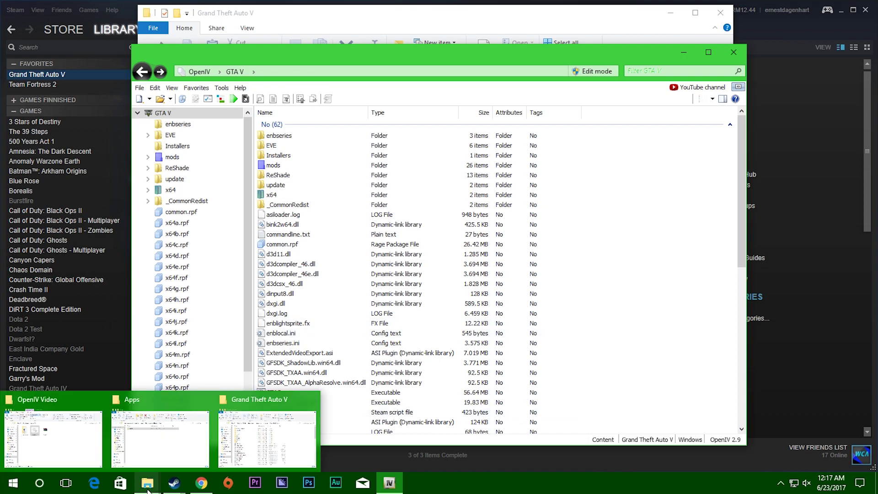
click(51, 441)
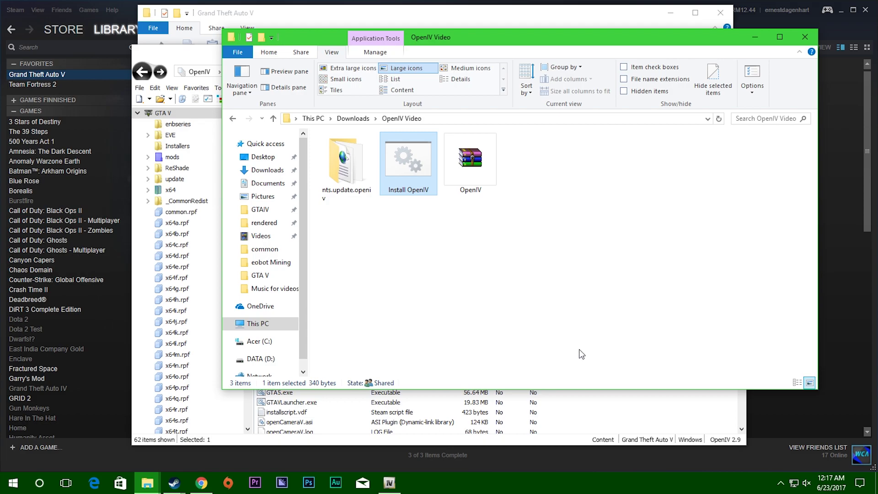
click(480, 303)
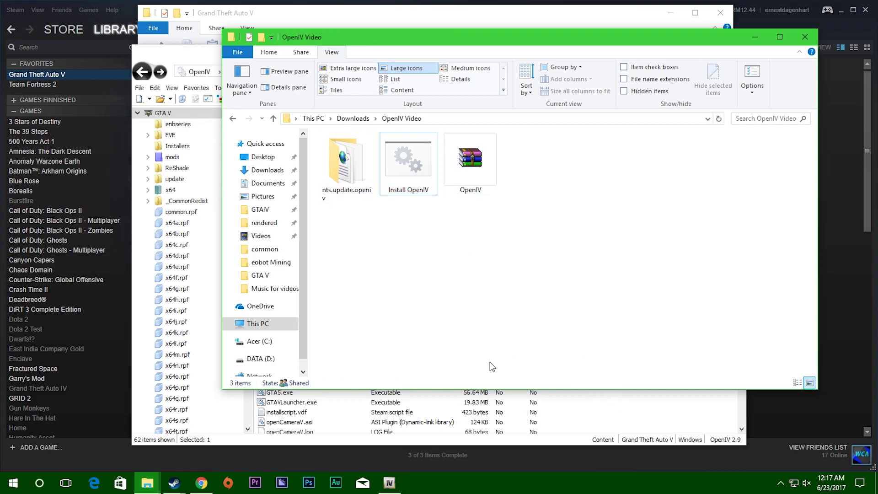
click(666, 420)
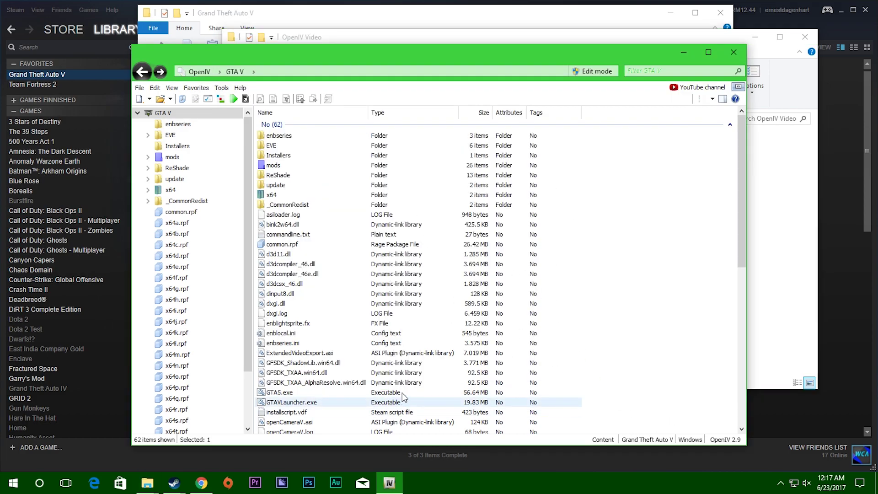
click(147, 483)
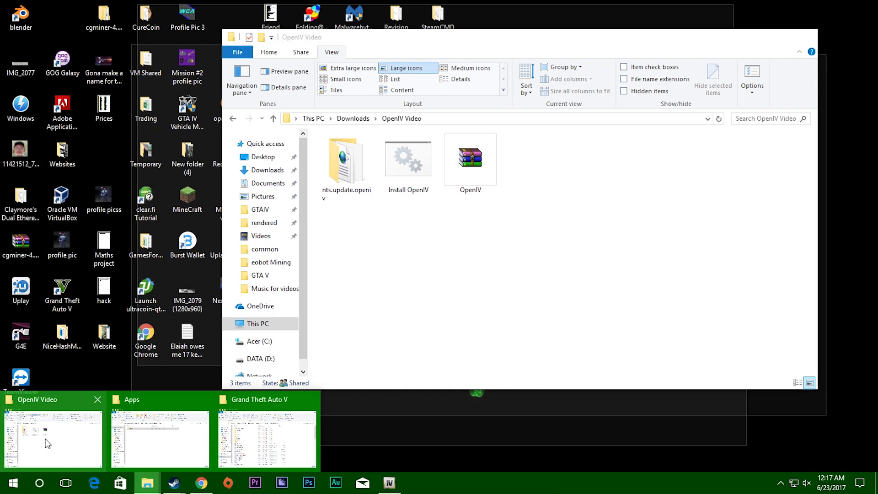
click(45, 438)
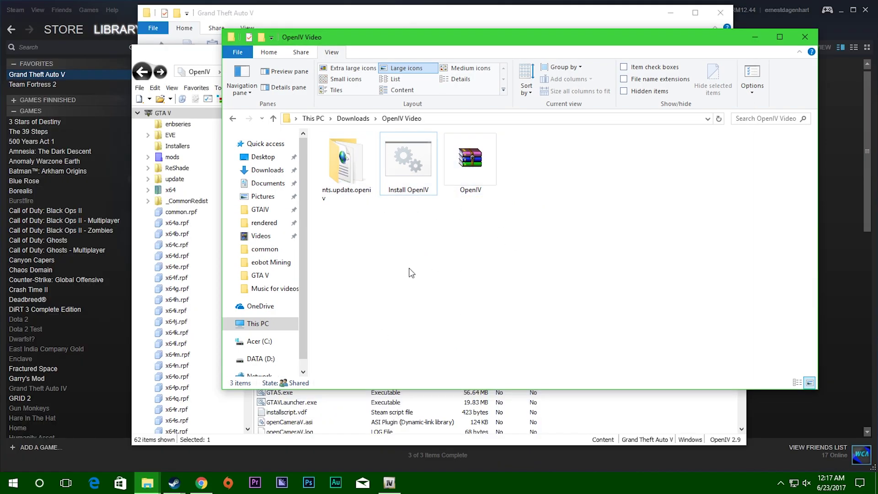
click(631, 422)
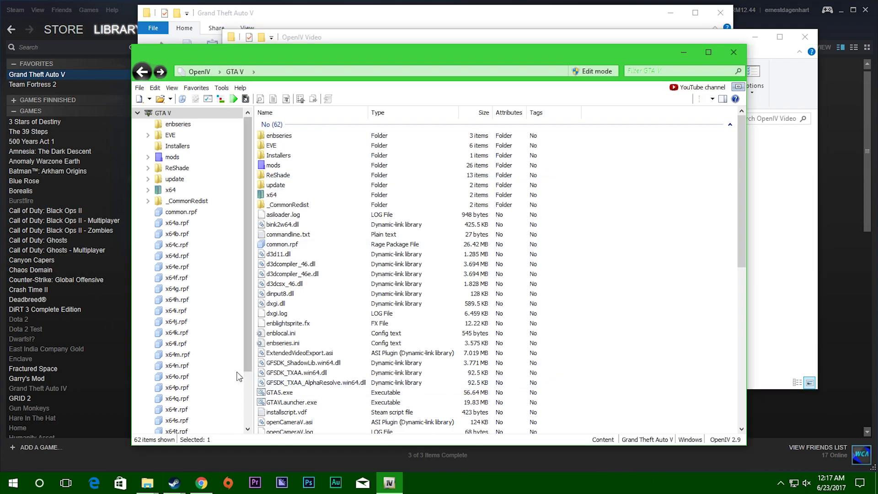